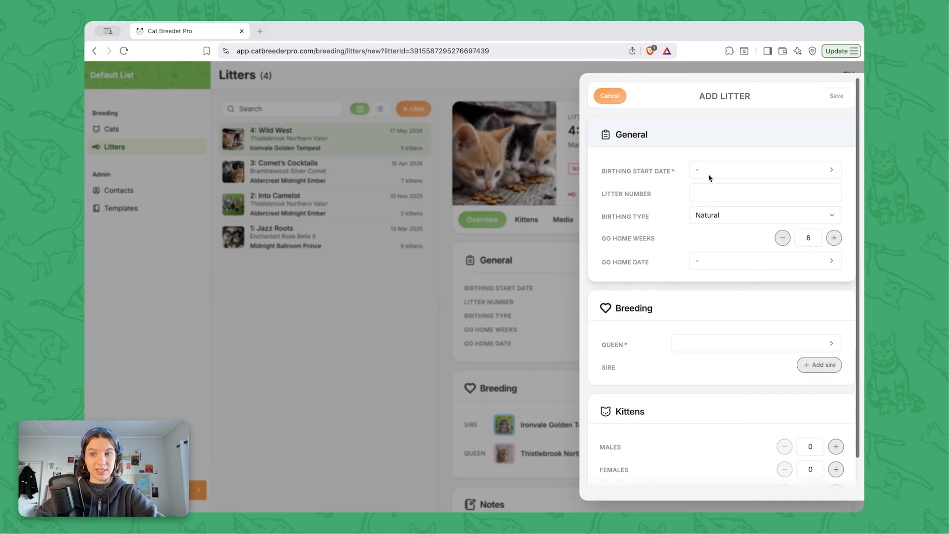
Set the new litter's birthing start date to 4 July 2026 and its litter number to "5: Mystery Machine".
click(730, 173)
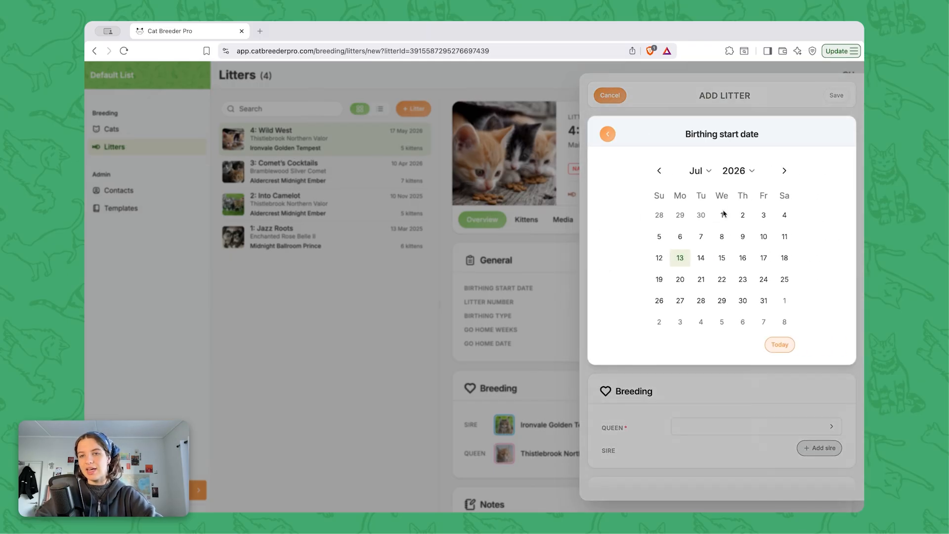
click(788, 218)
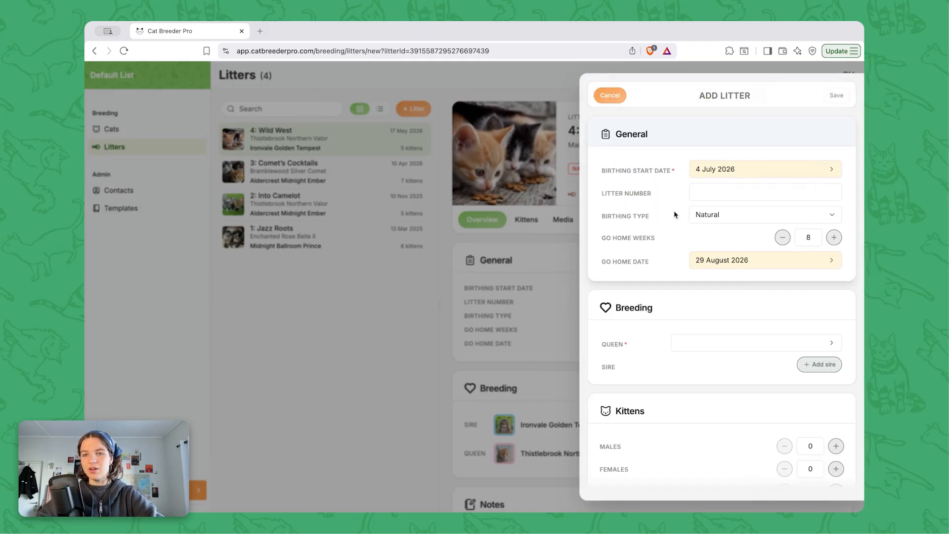
click(717, 195)
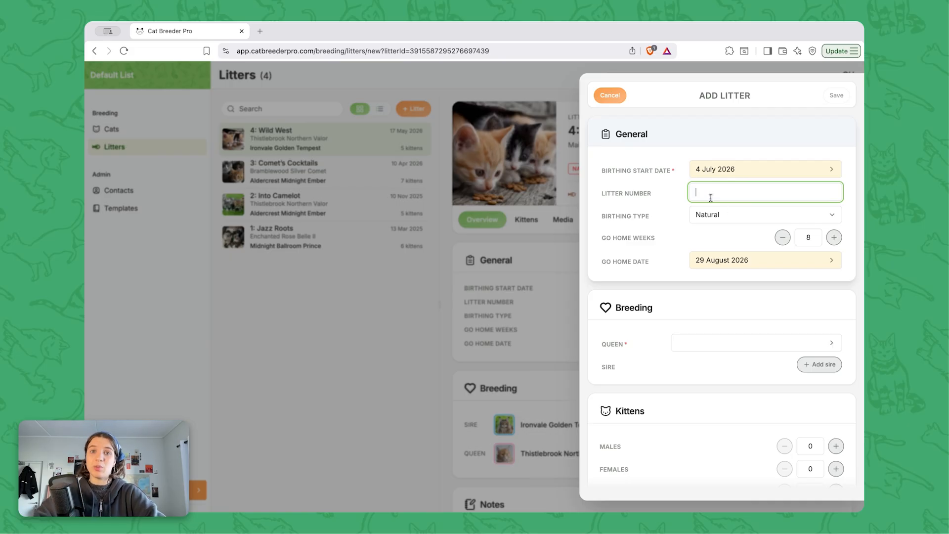
text(5)
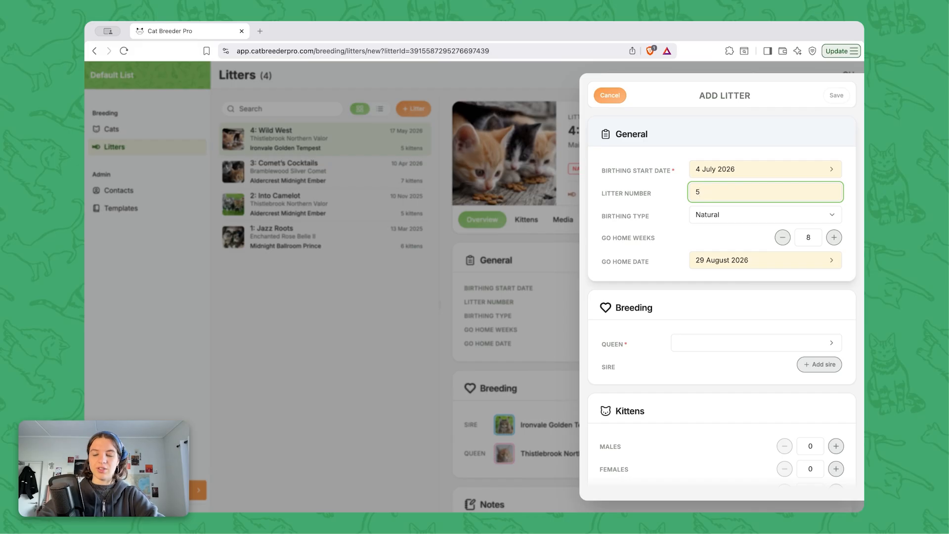
text(: Mystery Machine)
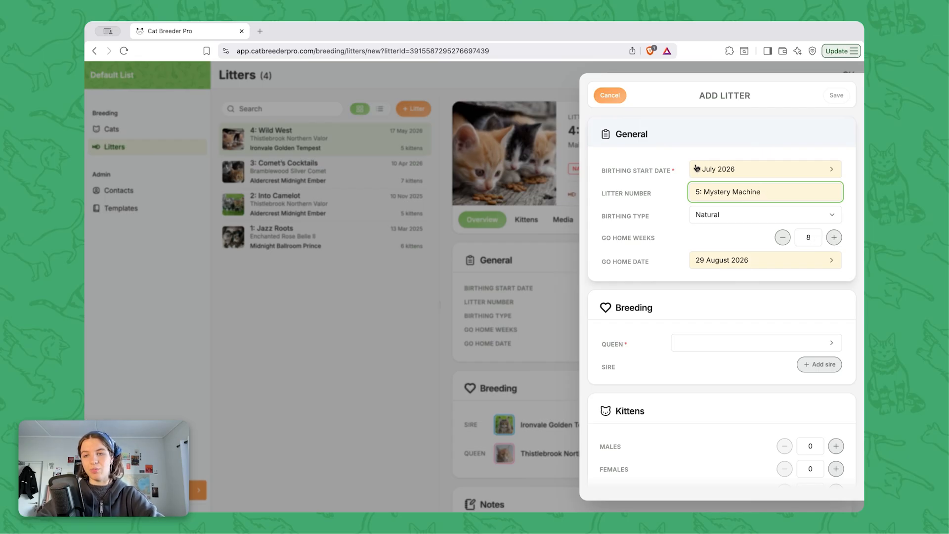
click(720, 264)
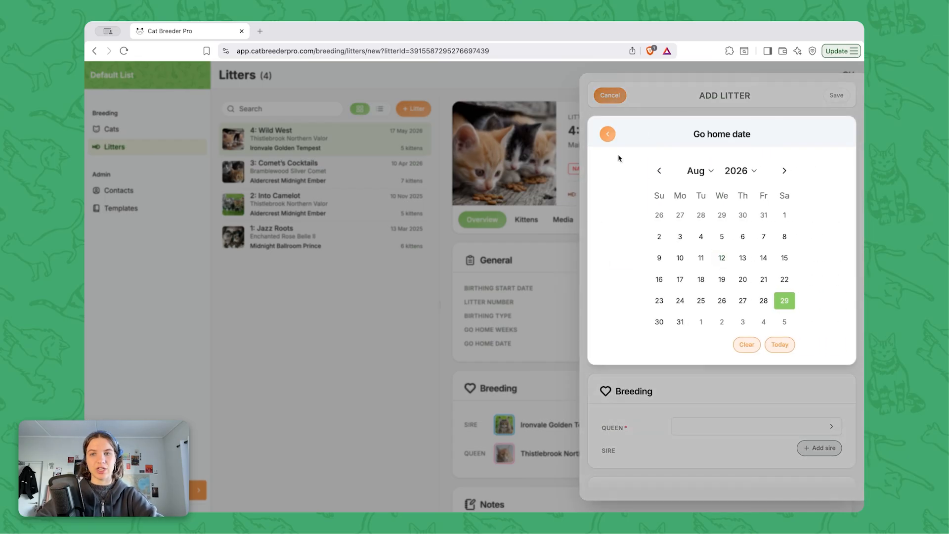
click(608, 134)
Choose Comet (Bramblewood Silver Comet) as the queen of the new litter.
scroll(629, 300, down, 1)
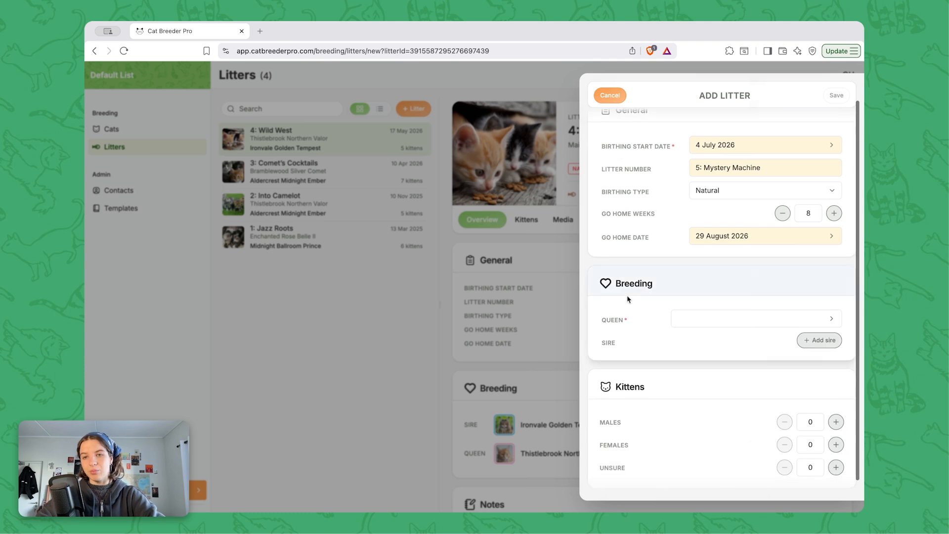
click(722, 318)
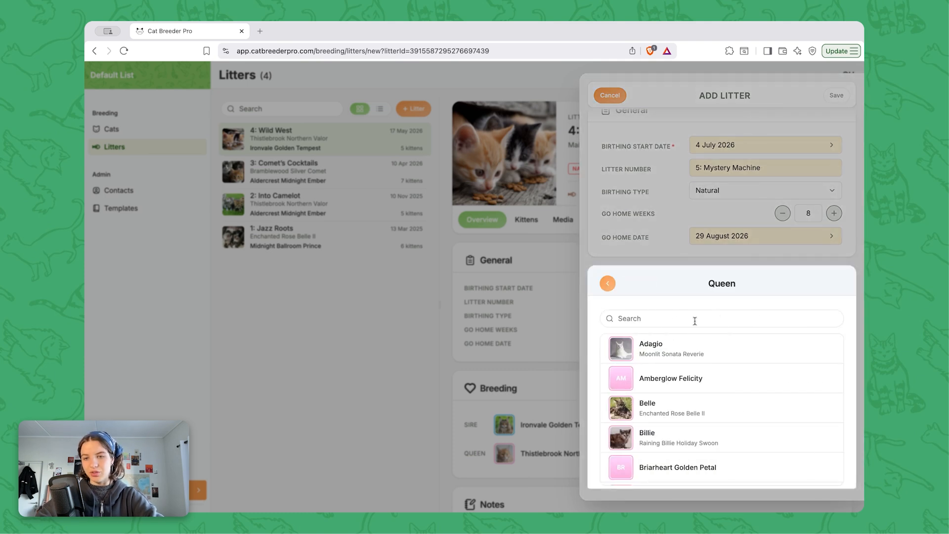
scroll(652, 410, down, 1)
scroll(649, 409, down, 3)
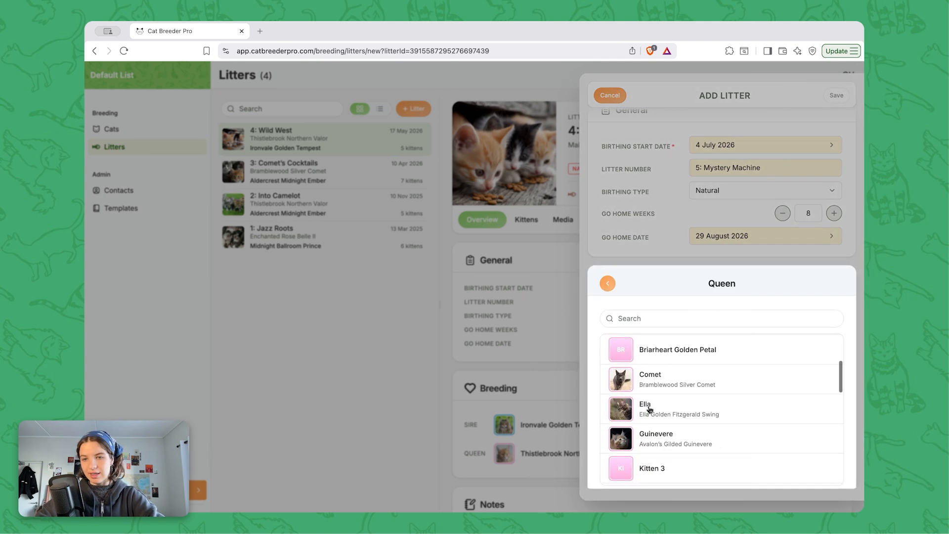
click(651, 377)
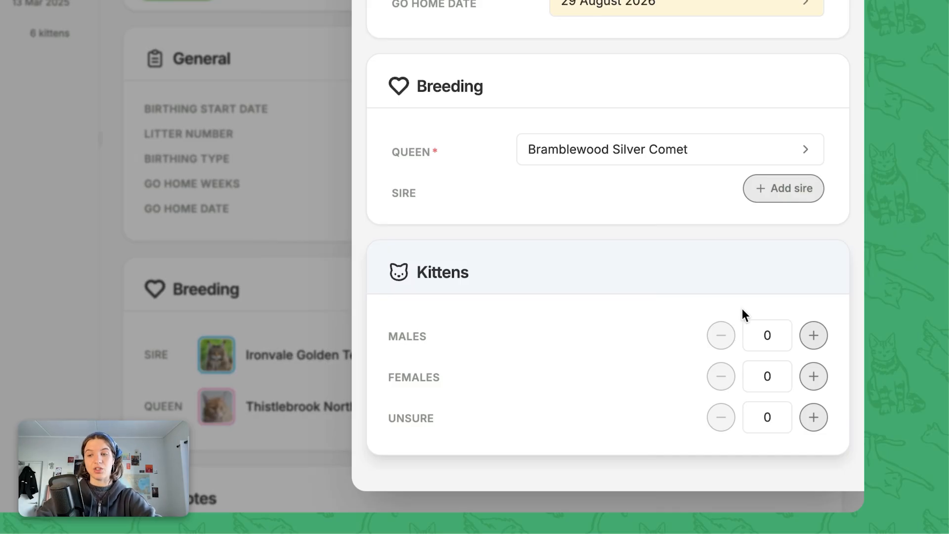
Set the kitten counts to 2 males, 2 females and 1 unsure, and save the litter.
click(814, 417)
click(814, 376)
click(814, 376)
click(816, 334)
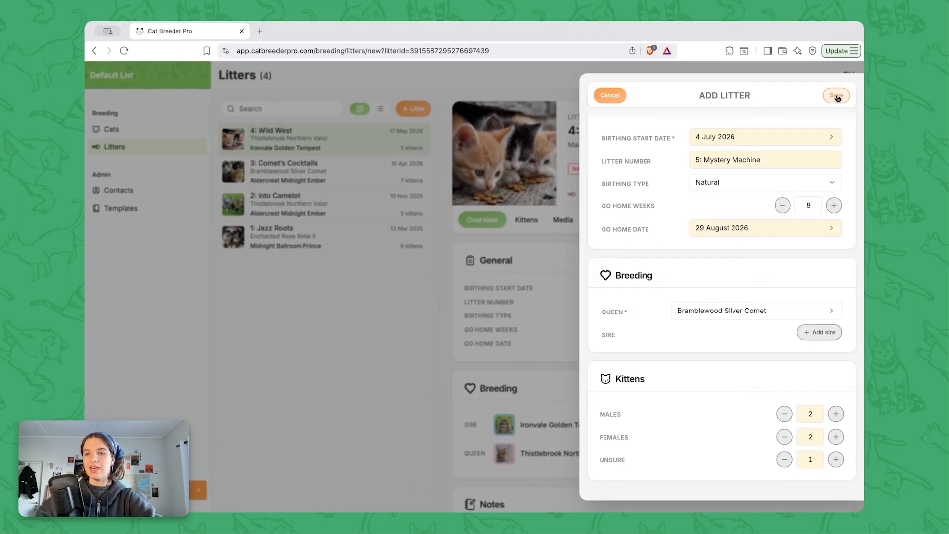
click(837, 97)
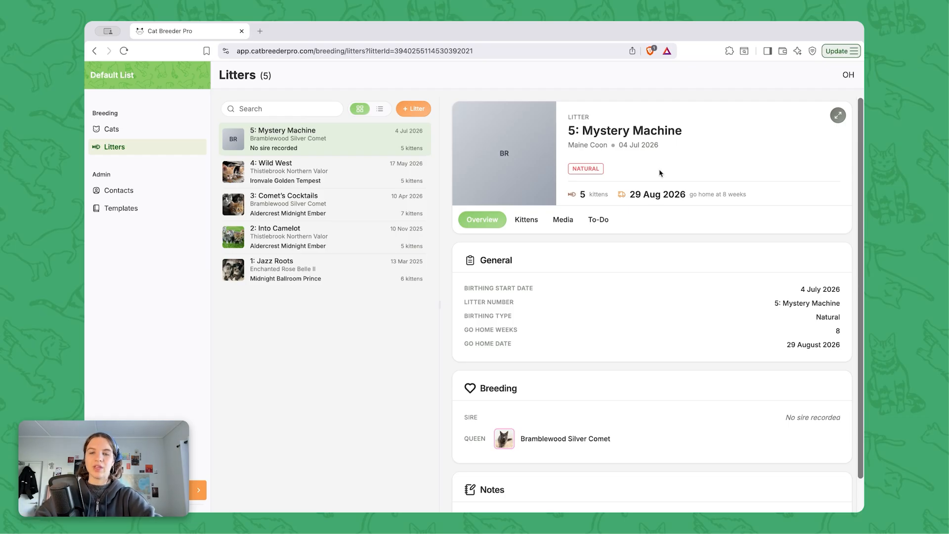
In the Mystery Machine litter, set Kitten 1's time born to 01:30 and its collar color to Green.
click(528, 220)
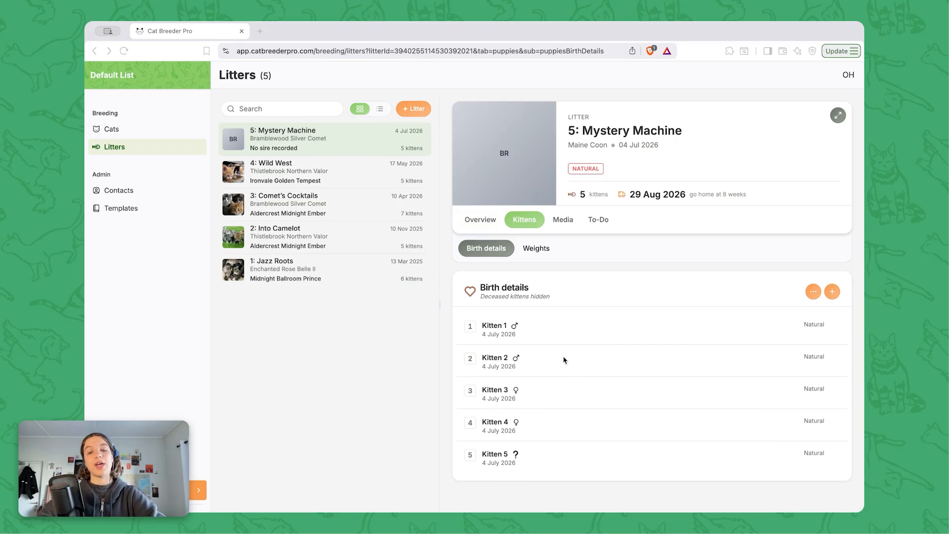
click(523, 331)
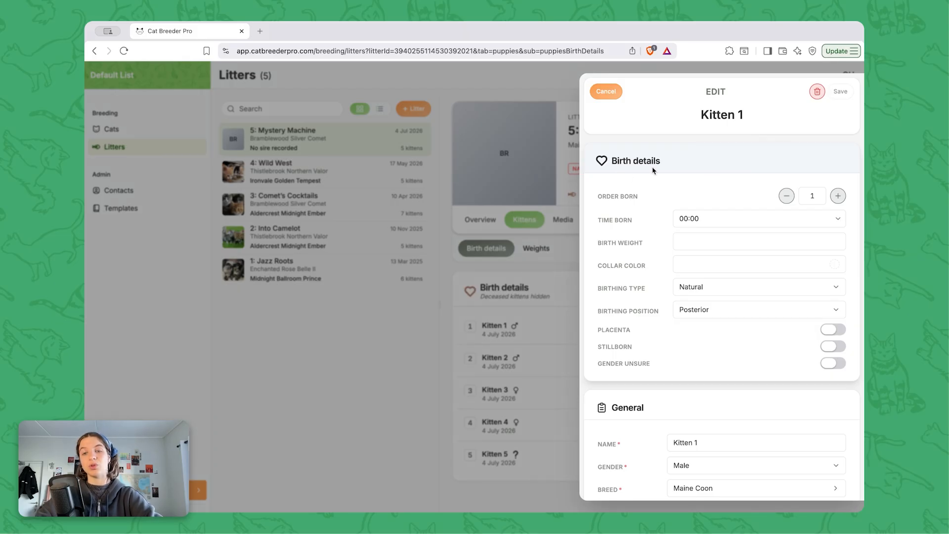
scroll(653, 224, down, 10)
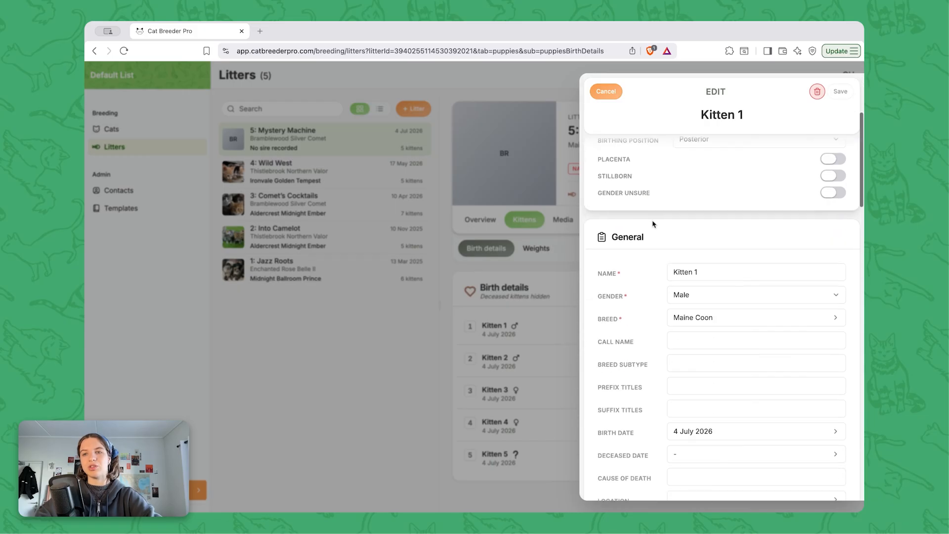
scroll(653, 224, up, 1)
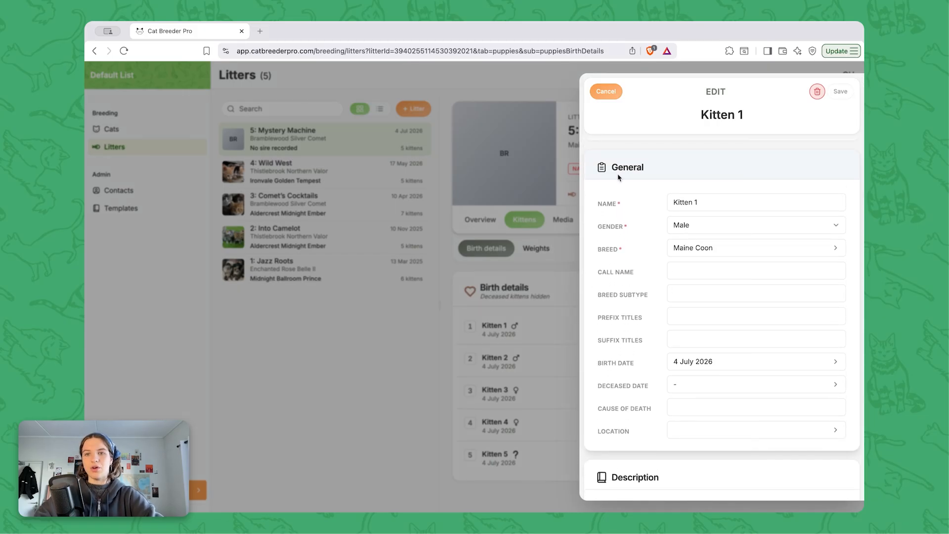
scroll(615, 396, down, 10)
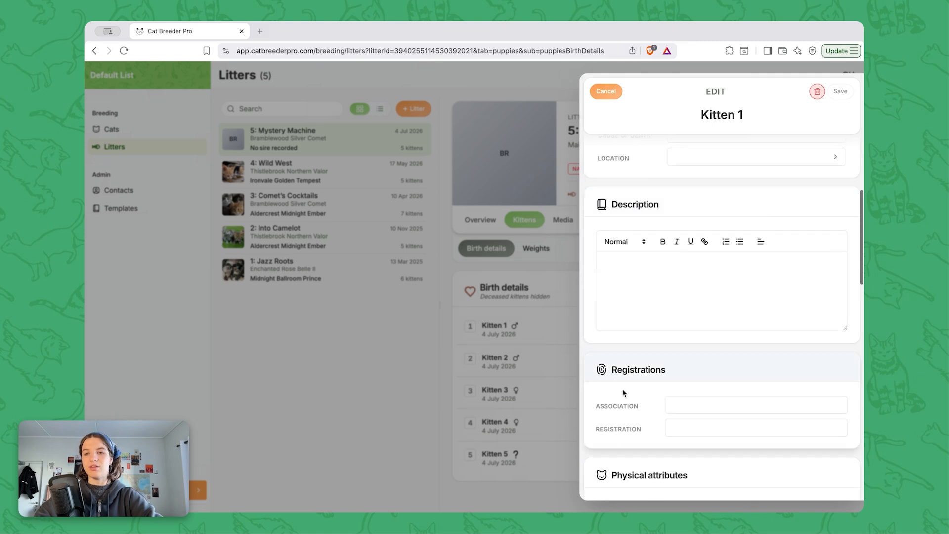
scroll(636, 394, up, 10)
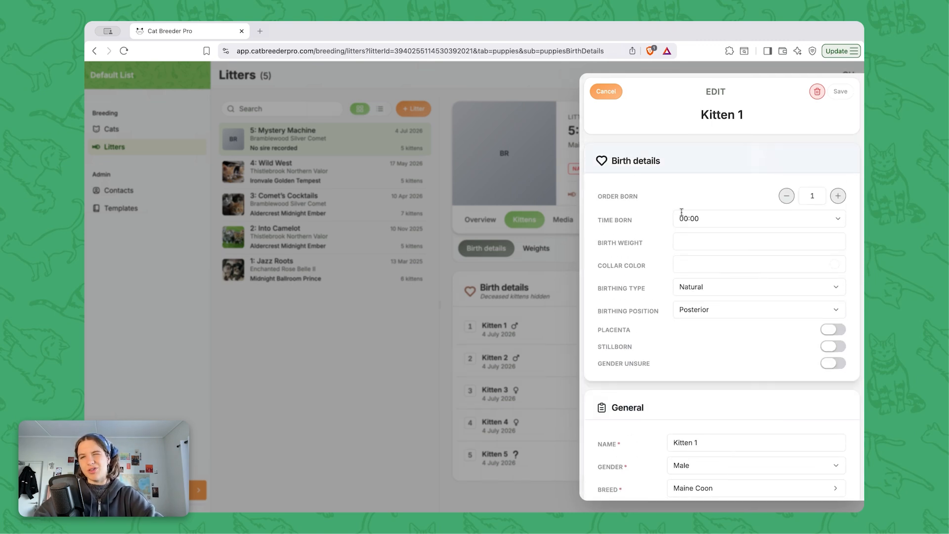
click(709, 219)
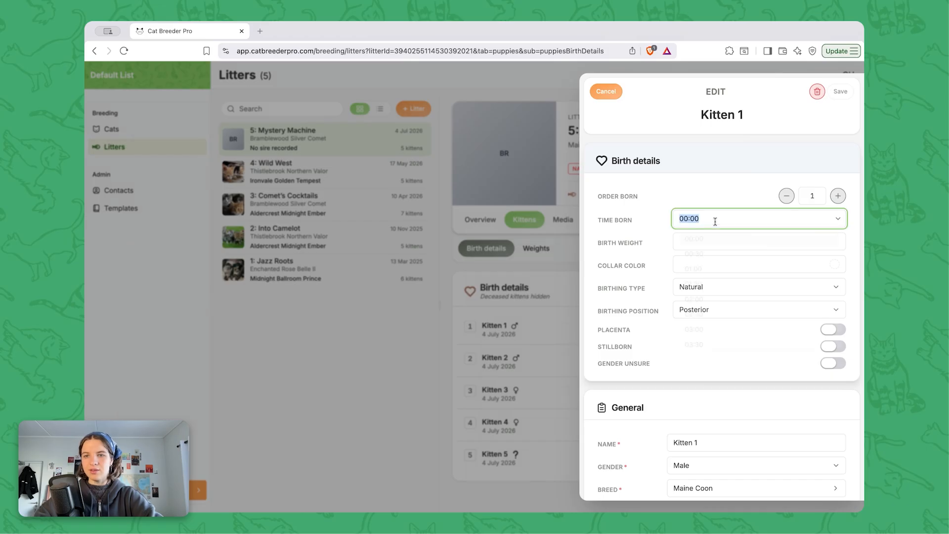
click(704, 287)
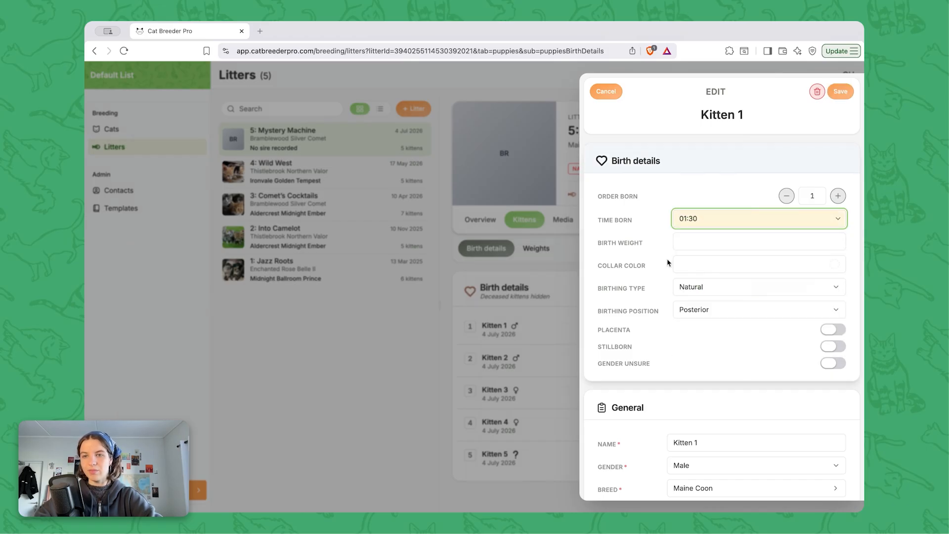
click(688, 267)
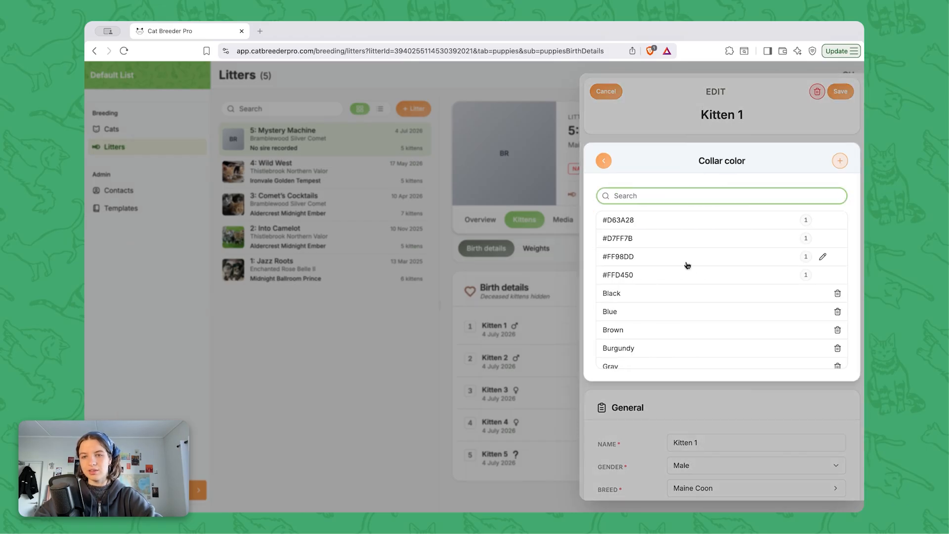
scroll(640, 357, down, 3)
click(624, 309)
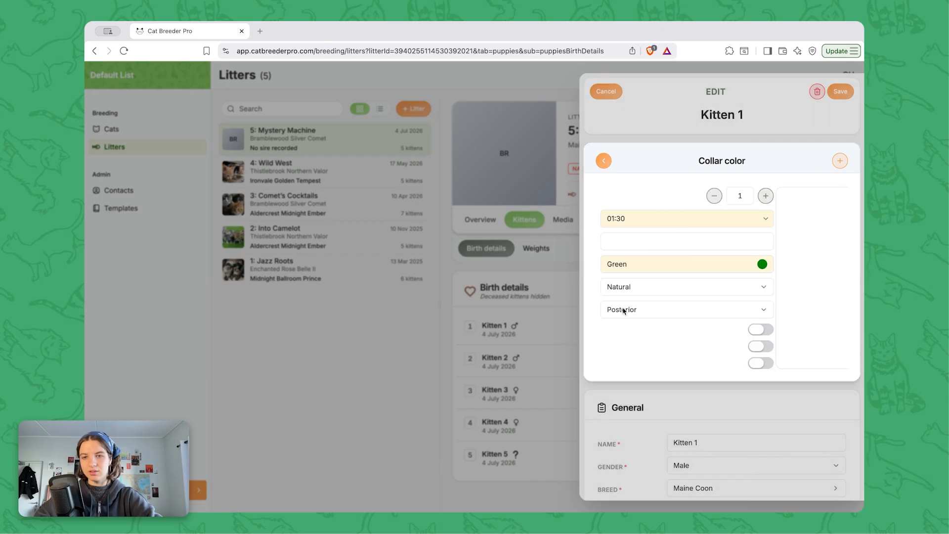
Rename Kitten 1 to Shaggy and save the kitten's record.
scroll(626, 310, down, 1)
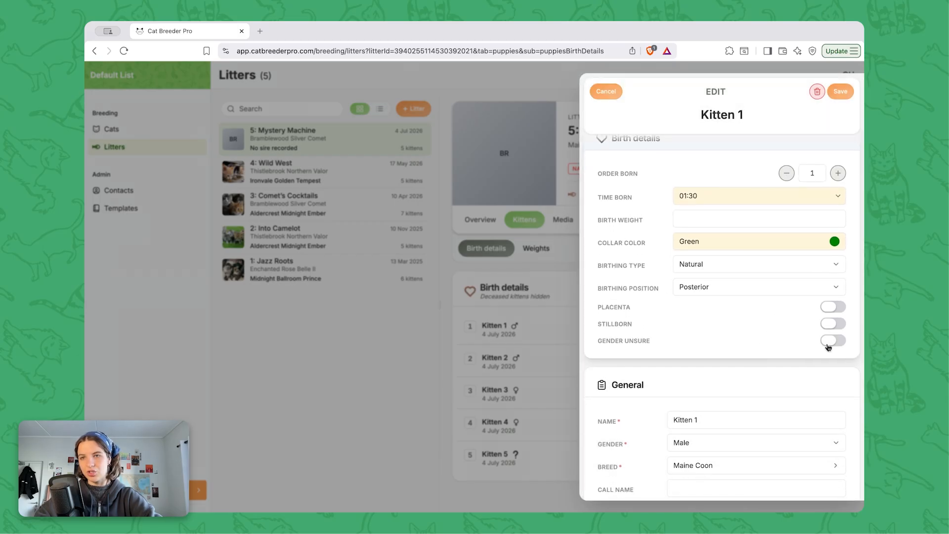
scroll(720, 349, down, 1)
click(708, 382)
text(Shaggy)
scroll(726, 338, down, 4)
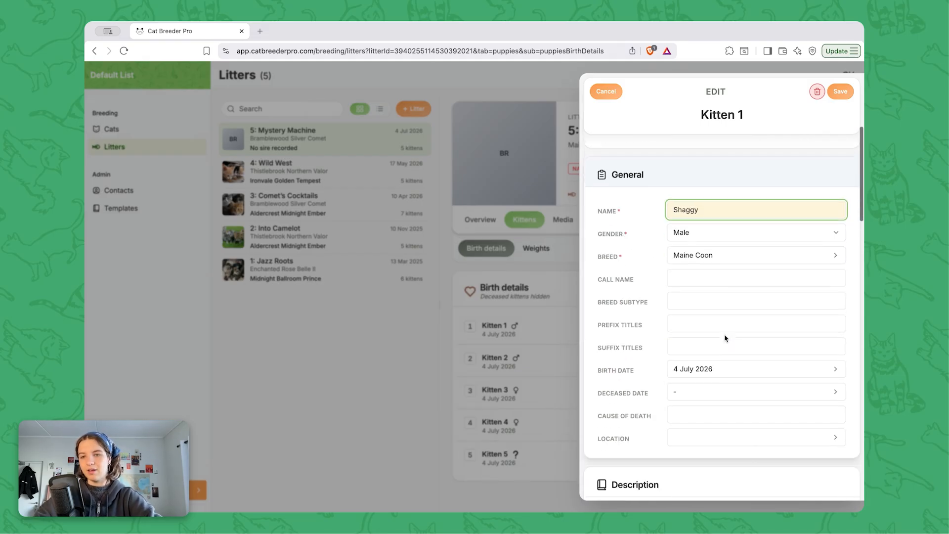
scroll(725, 336, up, 5)
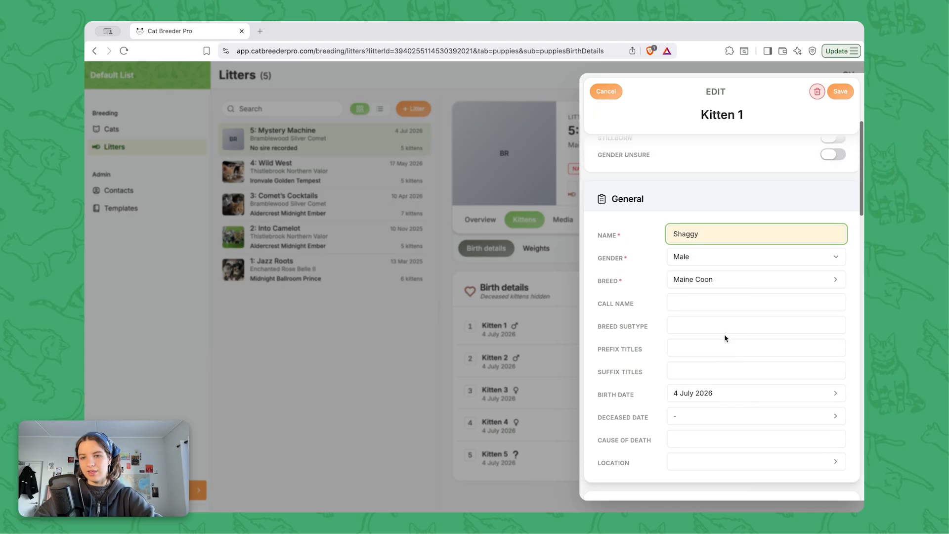
click(841, 93)
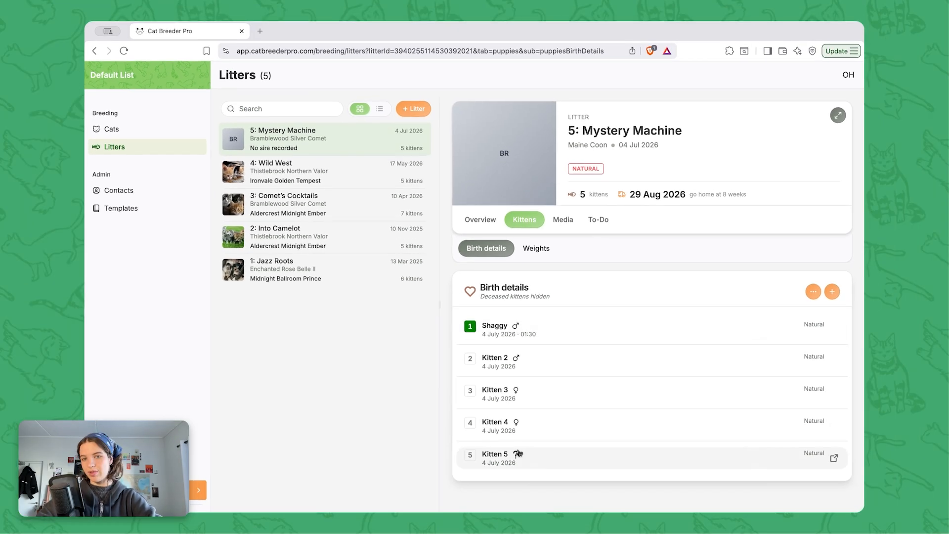
Edit Kitten 2 with time born 02:00, the name Fred and a Blue collar, and save it.
click(524, 364)
click(712, 219)
click(707, 304)
scroll(705, 316, down, 2)
drag(704, 335, 633, 335)
text(Fred)
scroll(748, 221, up, 2)
click(742, 266)
click(658, 312)
click(841, 91)
Edit Kitten 3 with the name Velma, an orange collar and time born 02:30, and save it.
click(523, 402)
drag(704, 443, 638, 441)
text(Velma)
click(714, 266)
scroll(692, 307, down, 3)
click(625, 323)
click(713, 219)
click(706, 316)
click(841, 91)
Edit Kitten 4 with a Purple collar, the name Daphne and time born 03:00, and save it.
click(552, 430)
click(714, 266)
scroll(685, 332, down, 3)
click(685, 332)
click(698, 443)
drag(698, 443, 638, 442)
text(Daphne)
click(712, 219)
click(692, 333)
click(841, 91)
Edit Kitten 5 with the name Scooby, time born 04:00 and a Brown collar, and save it.
click(549, 471)
drag(702, 443, 638, 443)
text(Scooby)
click(695, 219)
scroll(695, 327, down, 2)
click(696, 341)
click(697, 266)
click(645, 304)
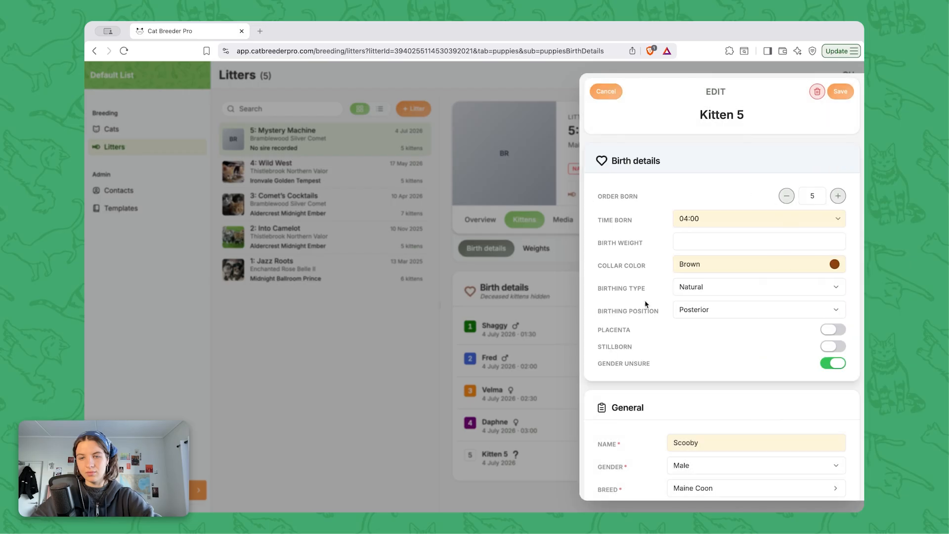
click(841, 91)
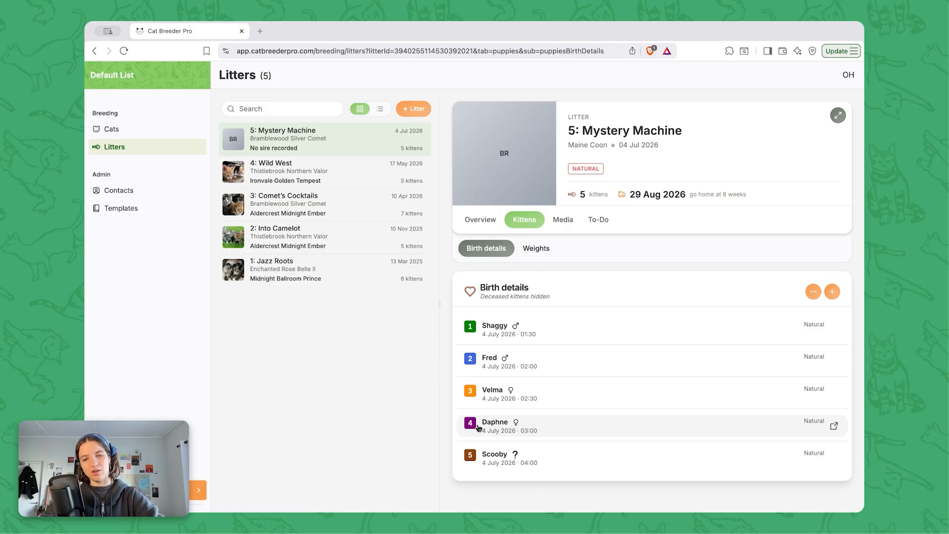
Find Daphne among the cats by searching "daph" and view her pedigree.
click(123, 131)
click(275, 113)
text(daph)
click(336, 152)
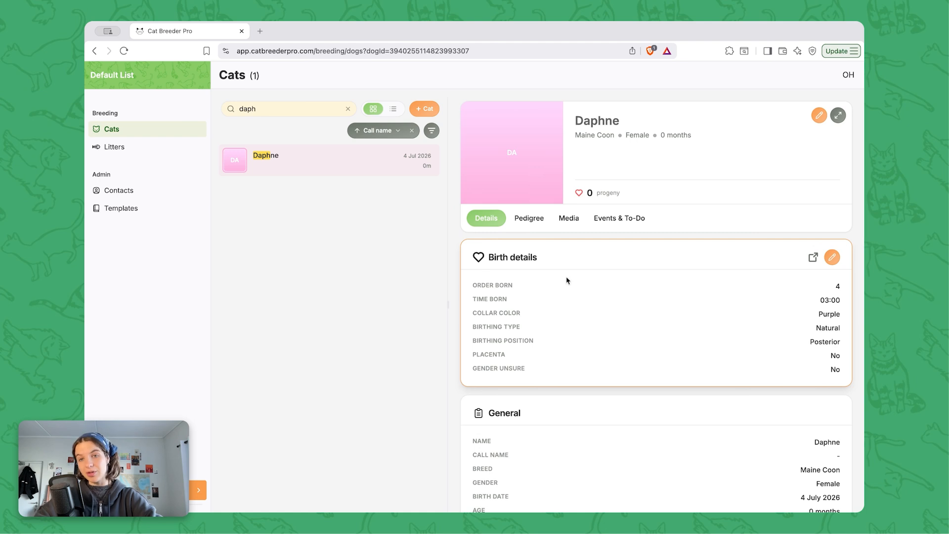
click(536, 219)
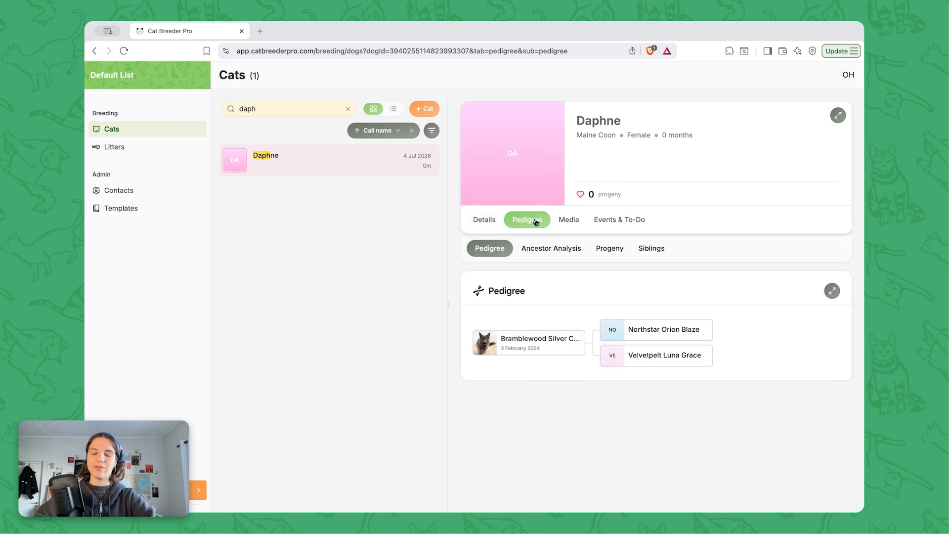
Open Fred's full profile from the Mystery Machine litter's kitten list.
click(152, 155)
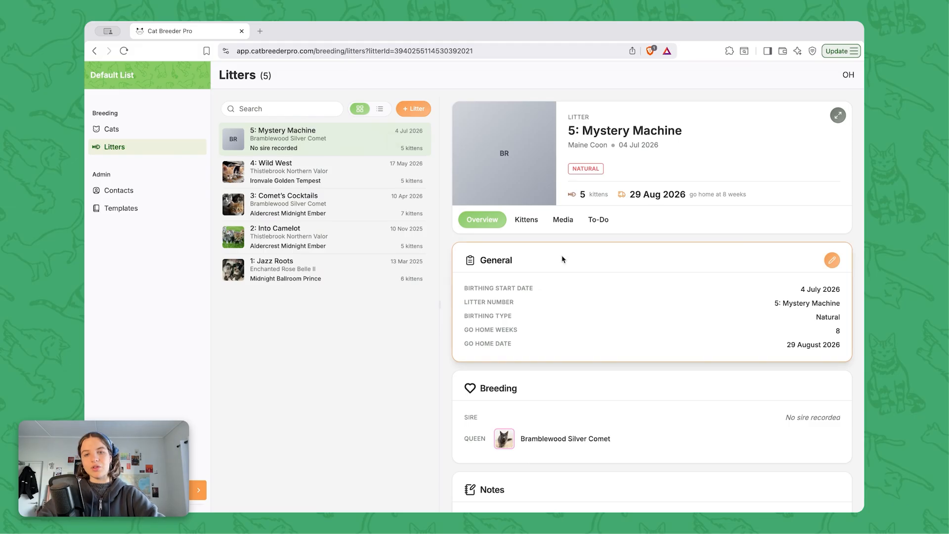
click(526, 221)
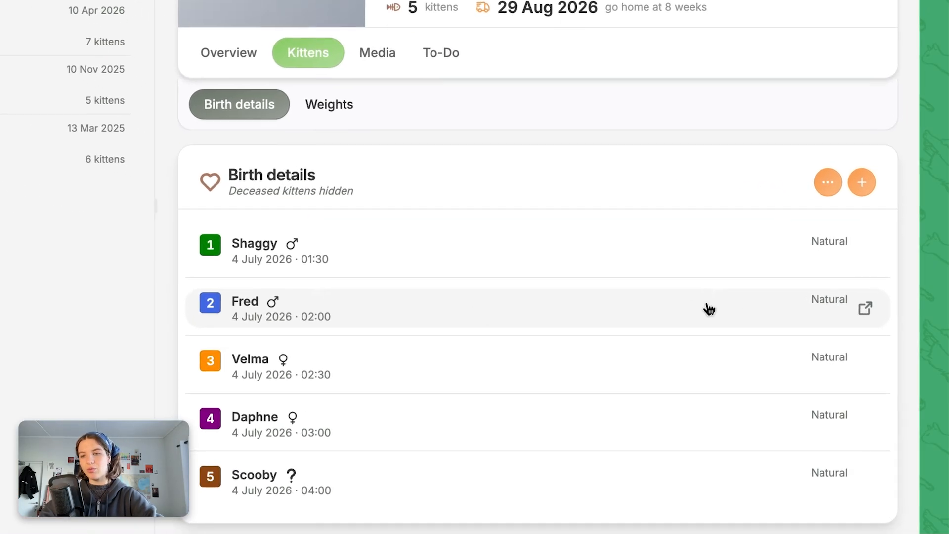
click(866, 308)
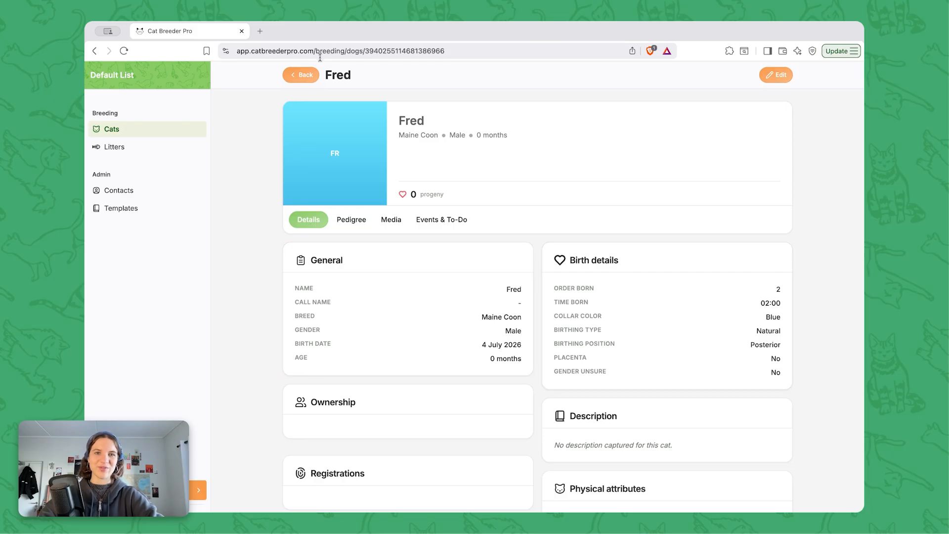
Return to the Mystery Machine litter and open its media galleries.
click(303, 75)
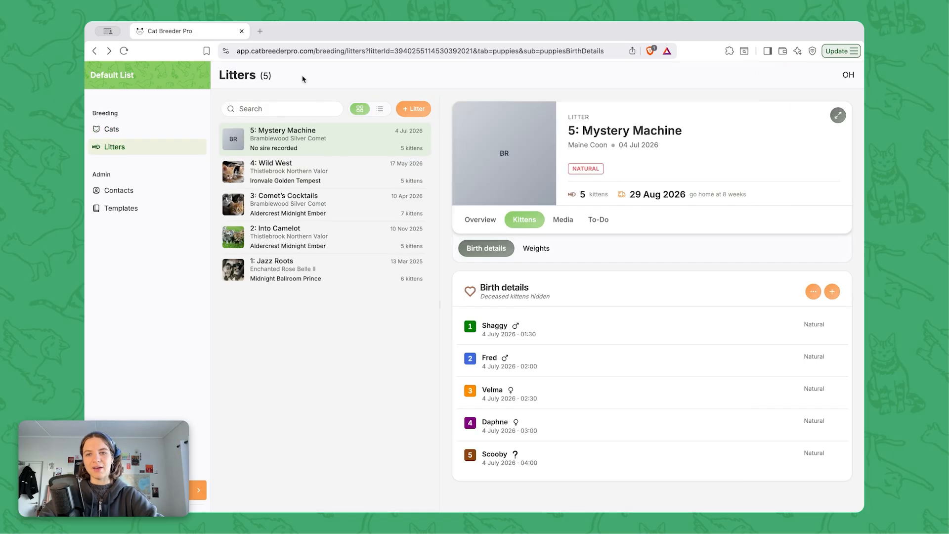
click(566, 226)
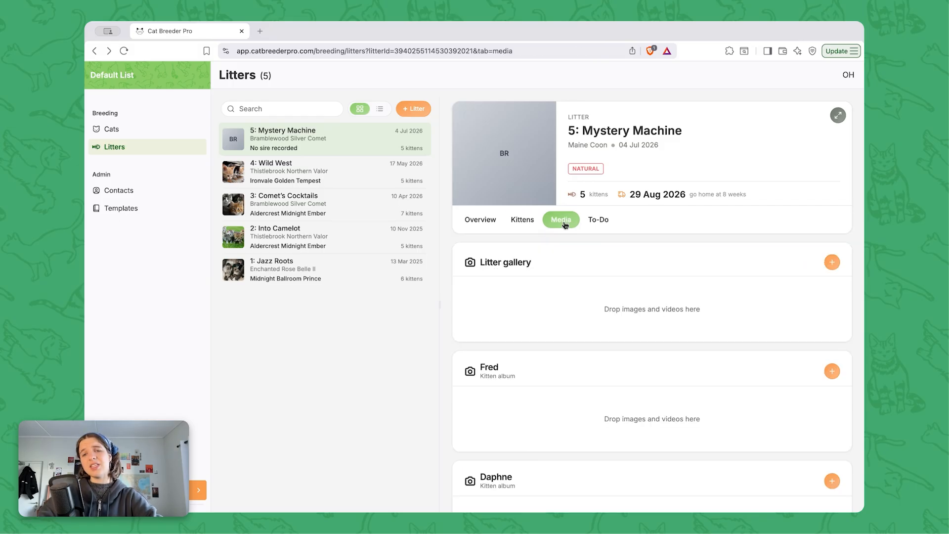
Upload litter3.jpeg, litter4.jpeg and litter5.jpeg from the "AI generated" folder to the Mystery Machine litter gallery.
scroll(562, 272, down, 3)
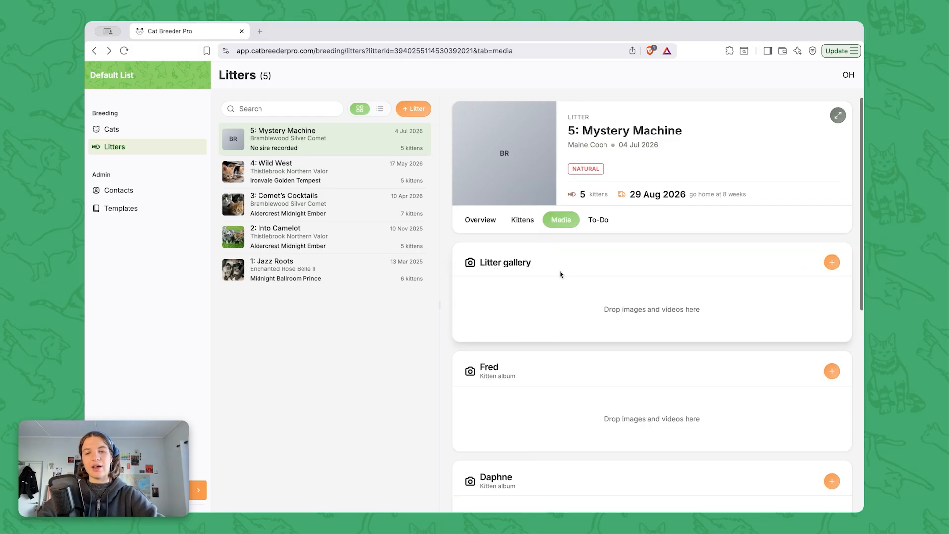
scroll(561, 274, up, 3)
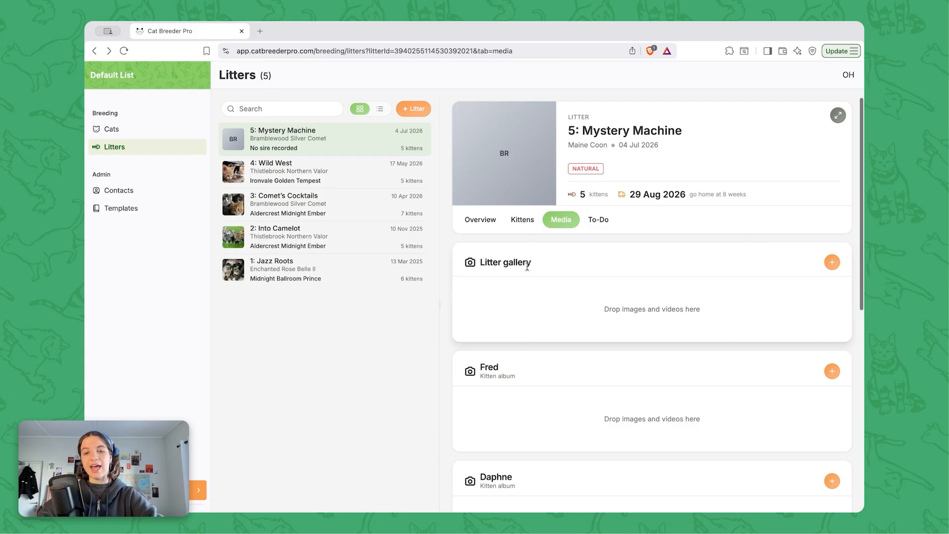
scroll(527, 267, down, 5)
scroll(527, 312, down, 5)
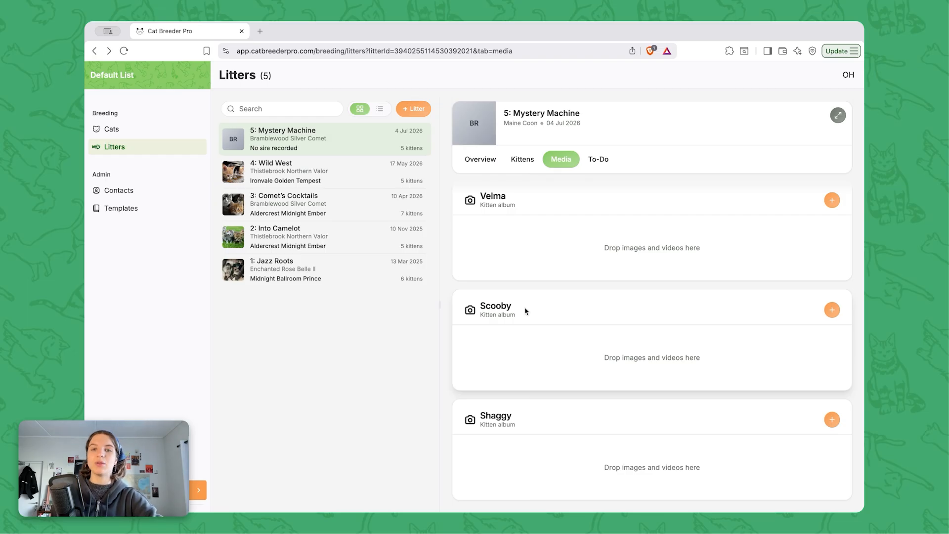
scroll(526, 310, up, 8)
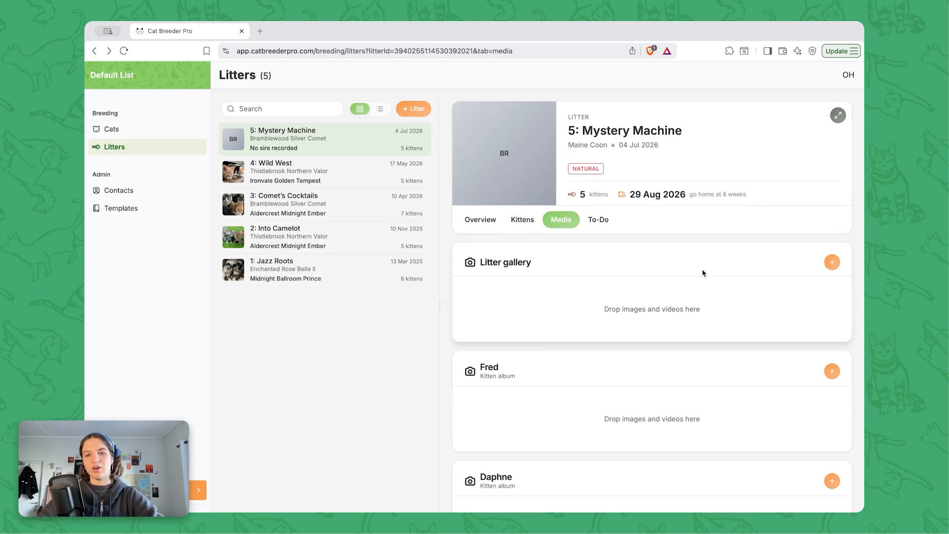
click(832, 263)
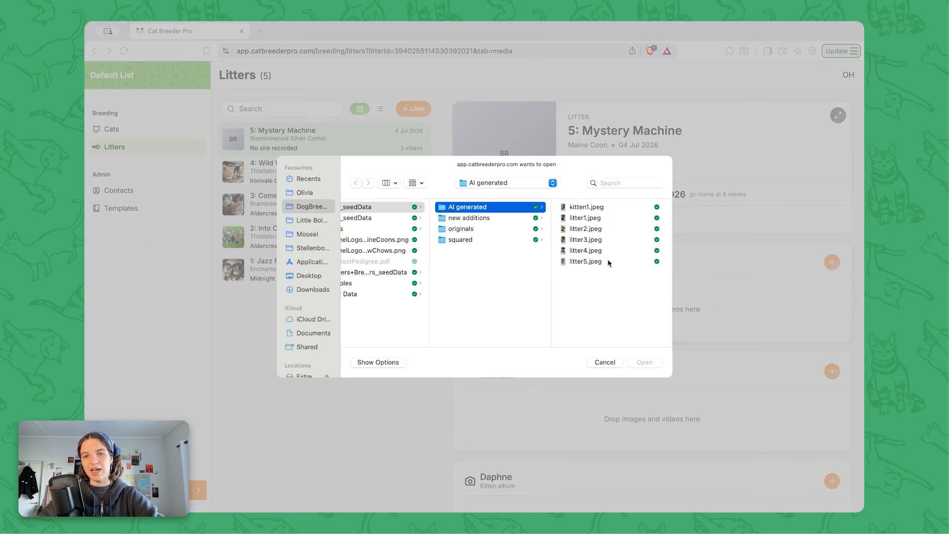
click(586, 262)
super+click(498, 242)
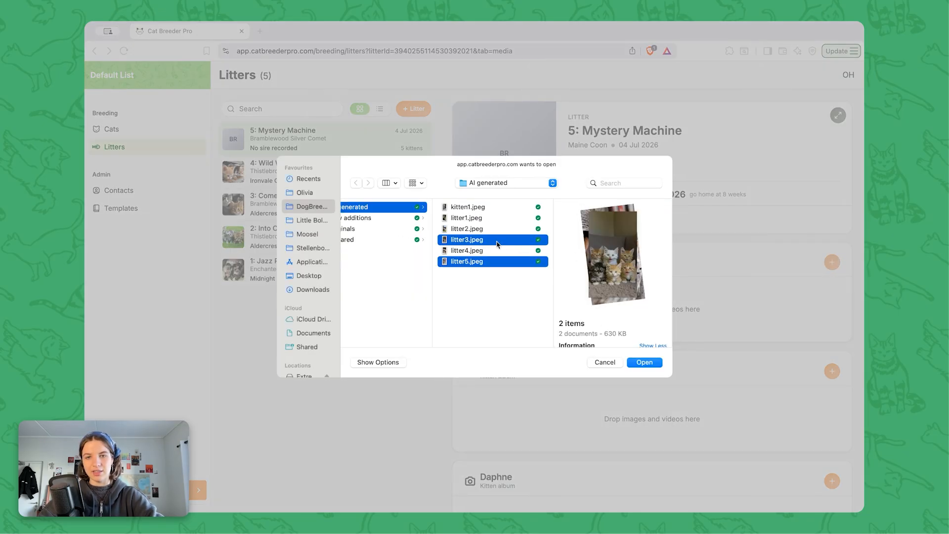
super+click(501, 252)
click(642, 363)
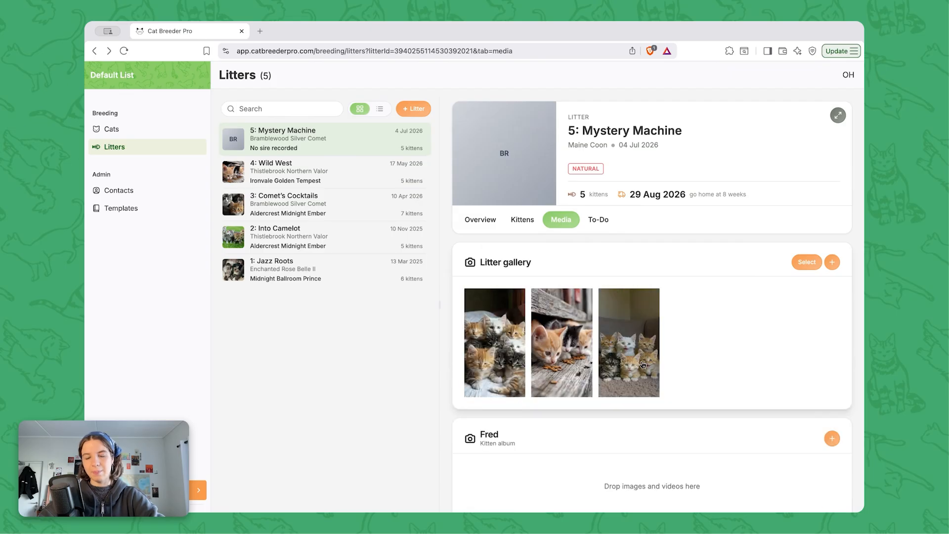
Add kitten4.jpg, kitten5.jpg and kitten6.jpg from the "originals" folder to the litter gallery.
click(672, 335)
click(472, 230)
scroll(595, 307, down, 10)
click(584, 265)
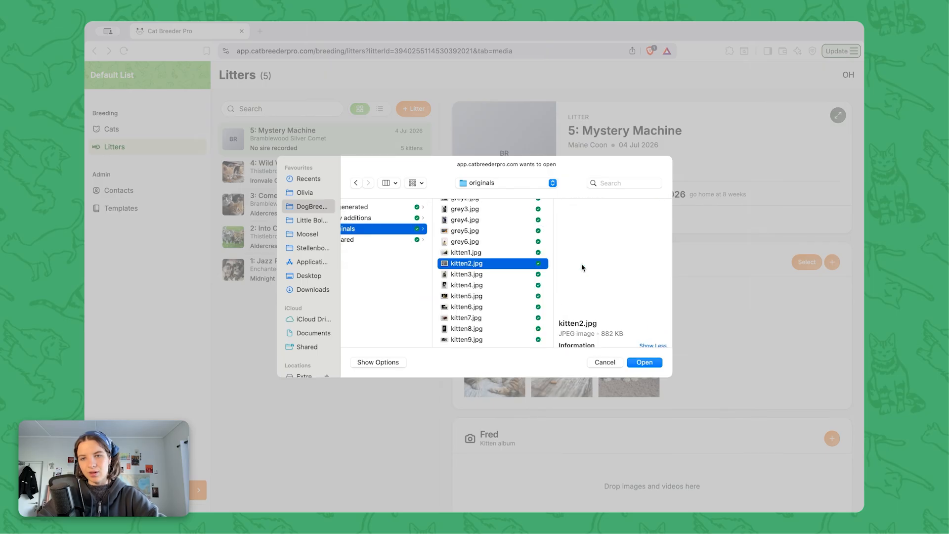
click(505, 287)
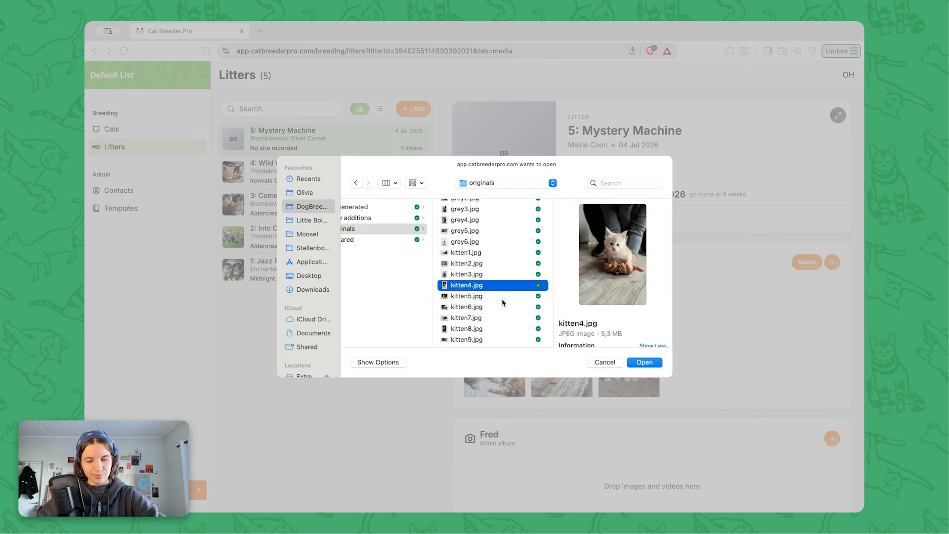
shift+click(503, 304)
click(647, 365)
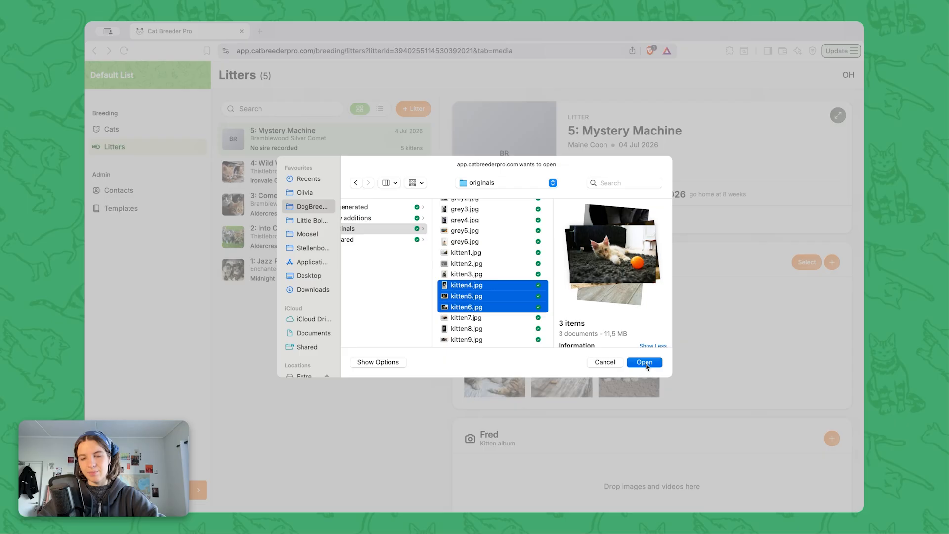
Copy the large tabby kitten photo from the litter gallery to Daphne's album.
scroll(650, 364, down, 3)
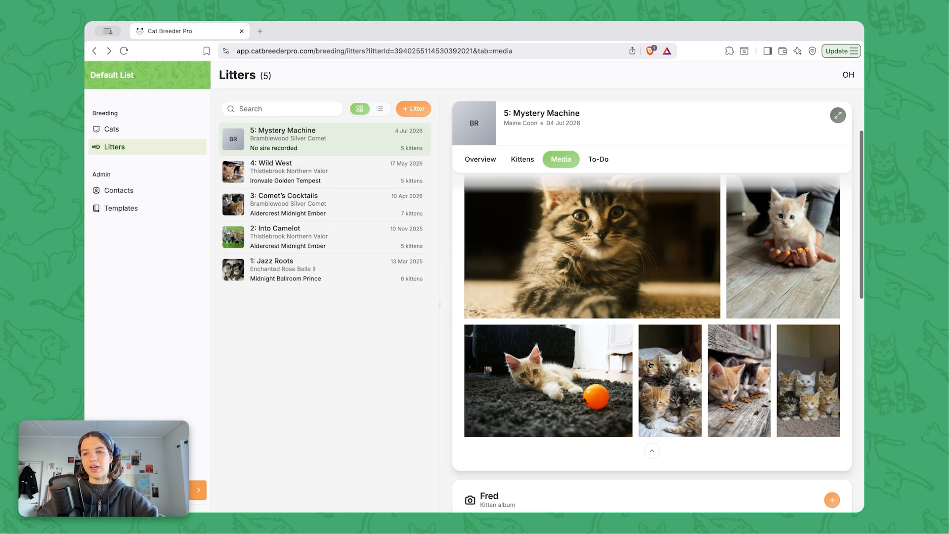
scroll(792, 349, up, 2)
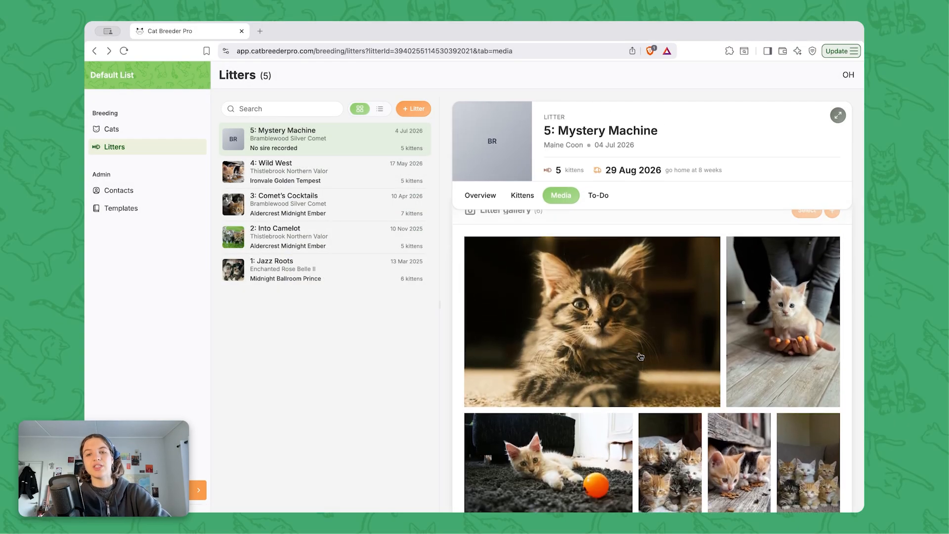
scroll(497, 272, up, 2)
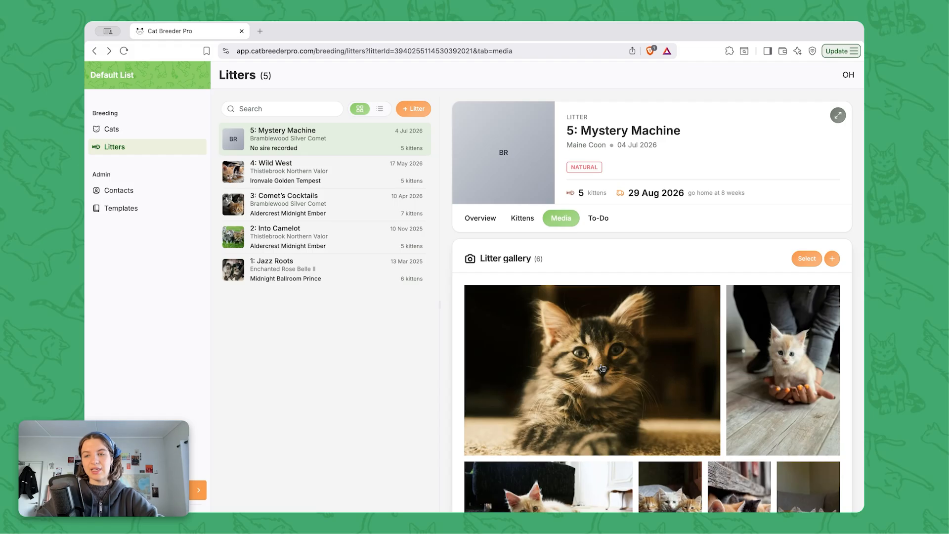
scroll(604, 375, down, 5)
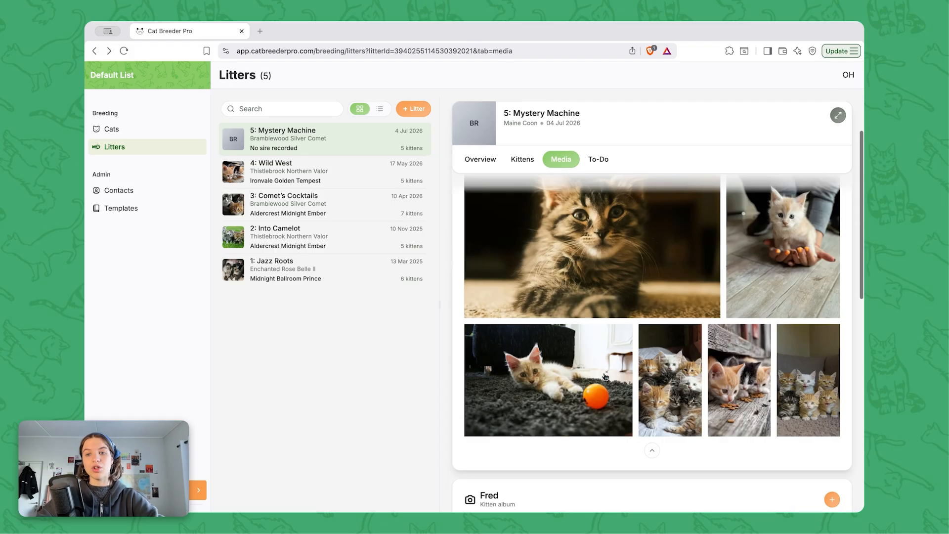
scroll(604, 376, down, 3)
scroll(530, 339, up, 10)
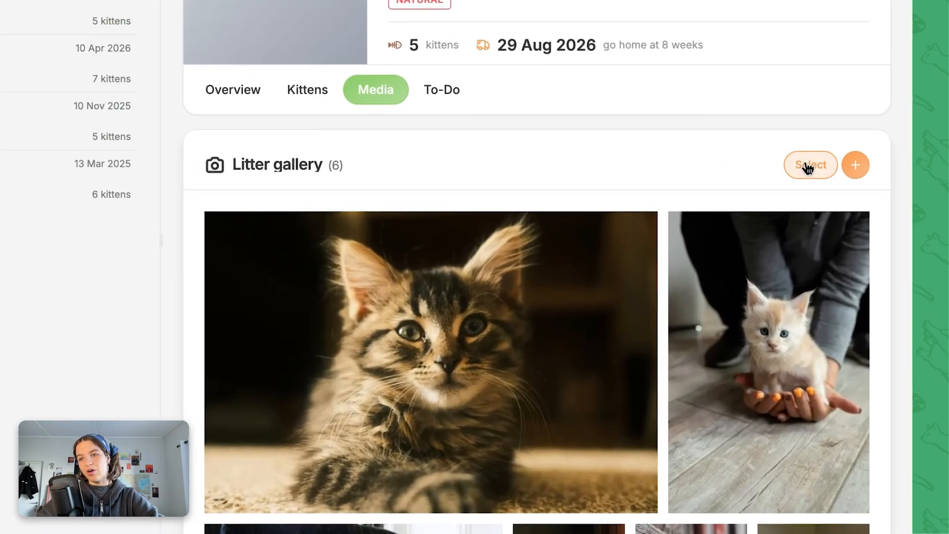
click(807, 263)
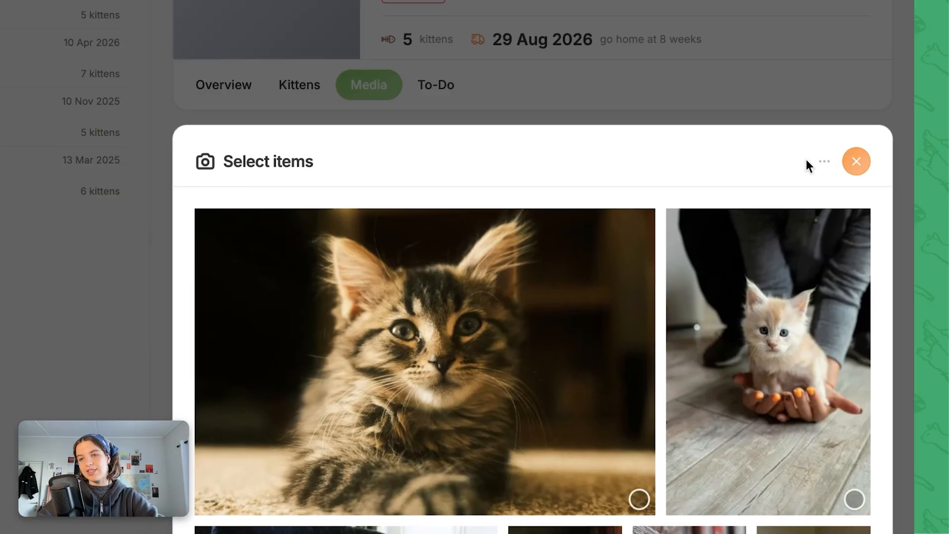
click(577, 369)
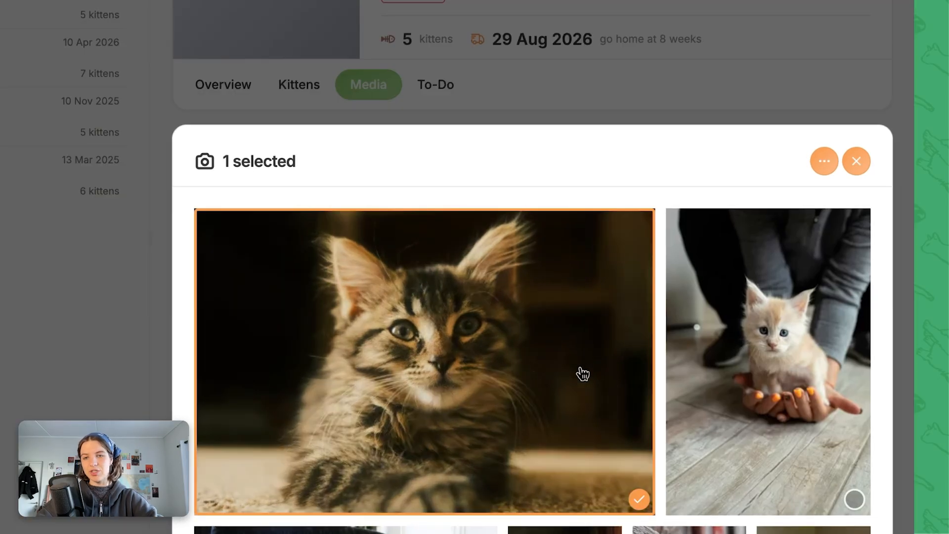
click(824, 160)
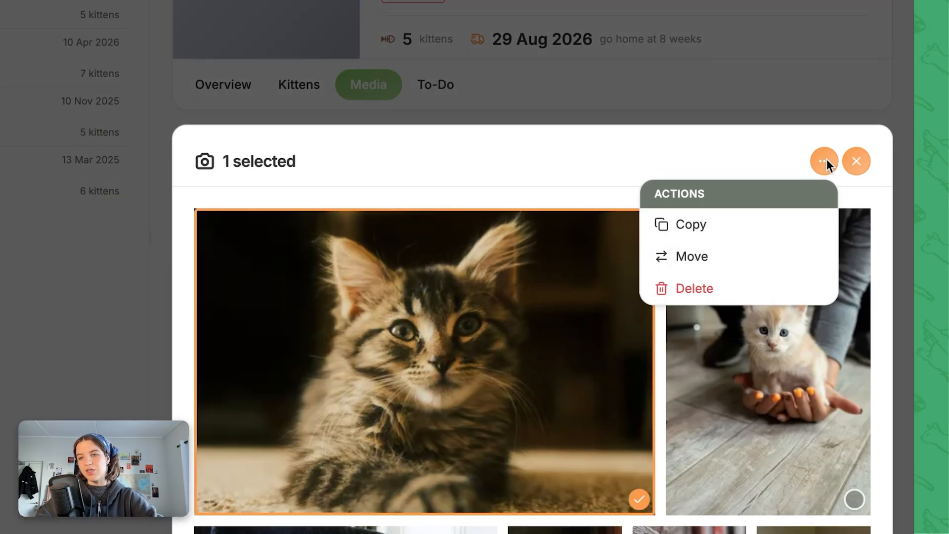
click(680, 224)
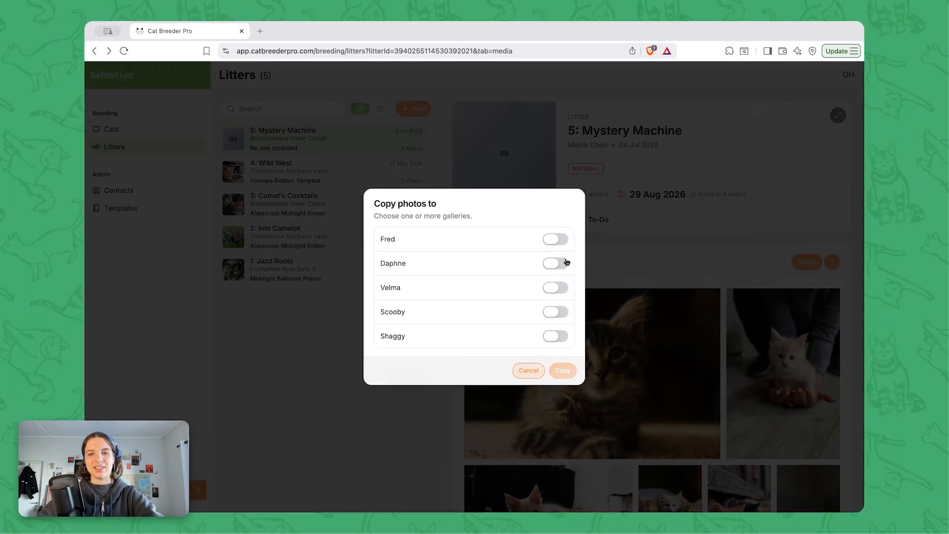
click(557, 242)
click(558, 263)
click(561, 242)
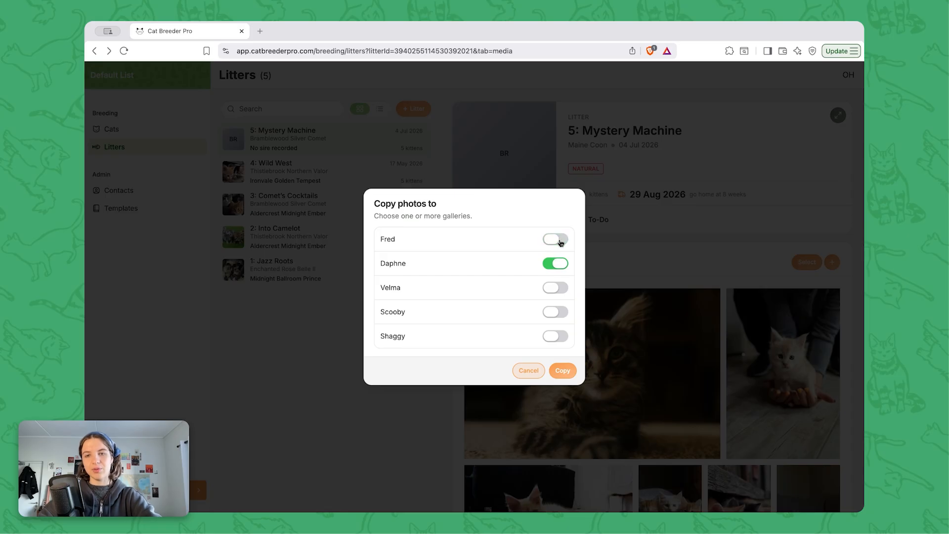
click(563, 371)
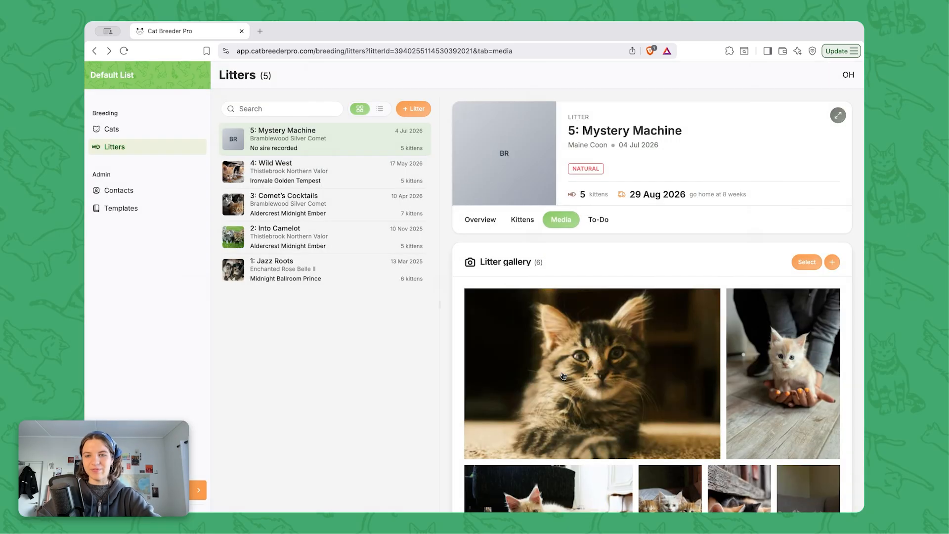
Move the photo of the cream kitten held in two hands from the litter gallery to Fred's album.
scroll(563, 376, down, 5)
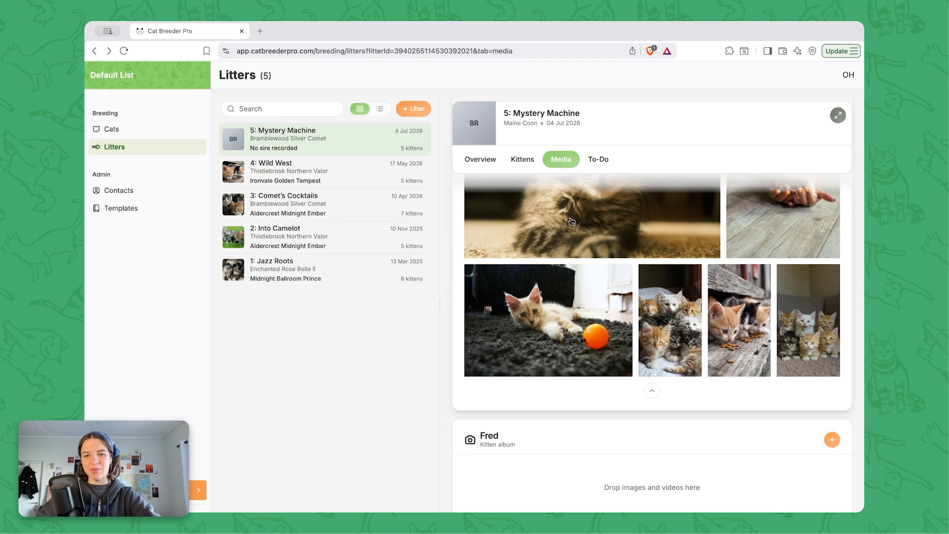
scroll(571, 220, down, 5)
scroll(571, 222, down, 2)
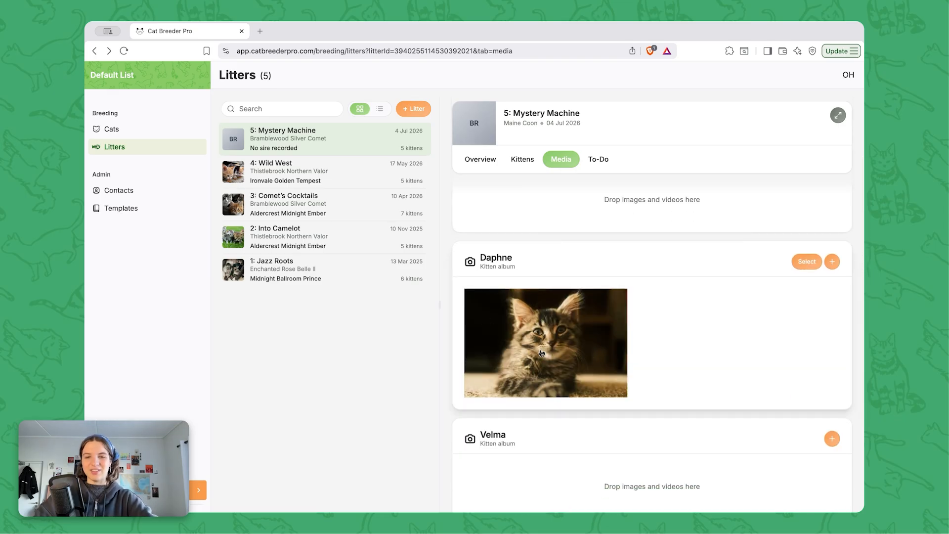
scroll(602, 366, up, 10)
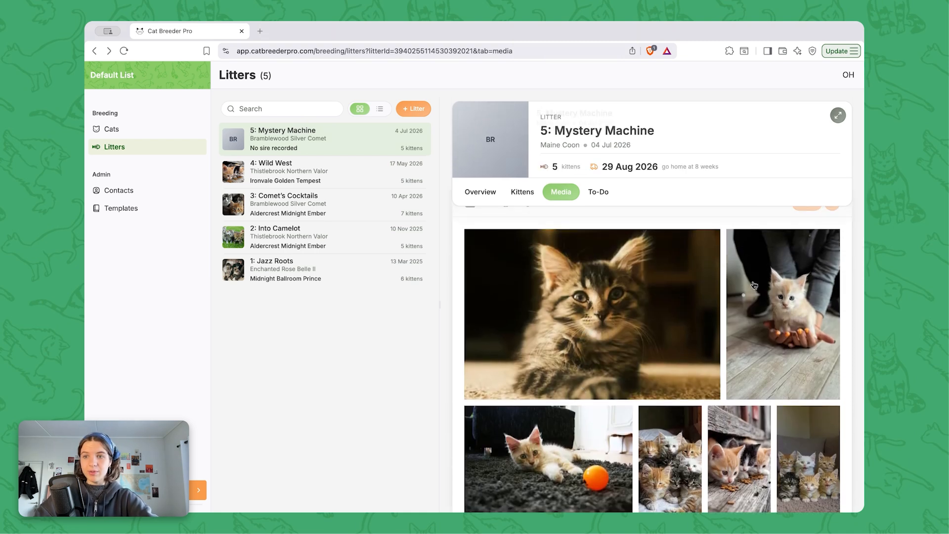
scroll(796, 293, up, 2)
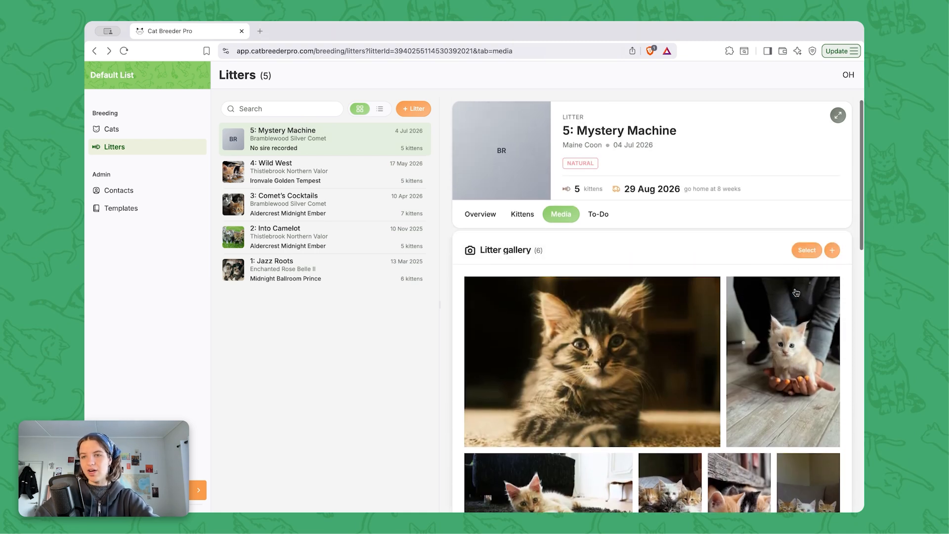
click(805, 253)
click(799, 342)
click(816, 251)
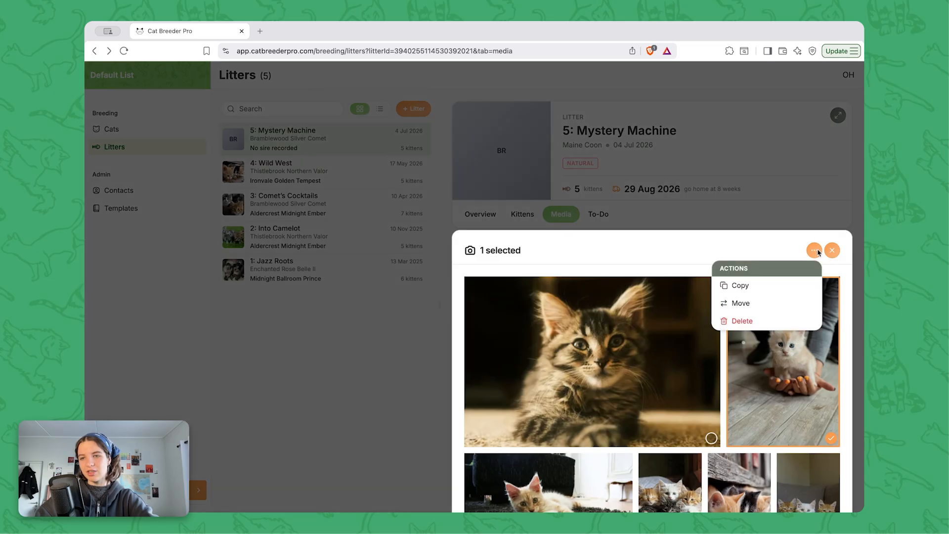
click(735, 304)
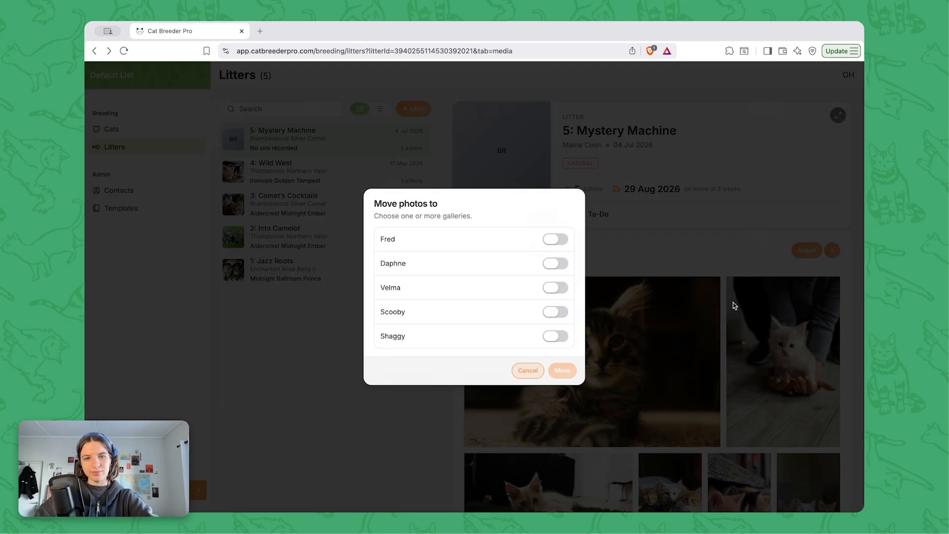
click(555, 239)
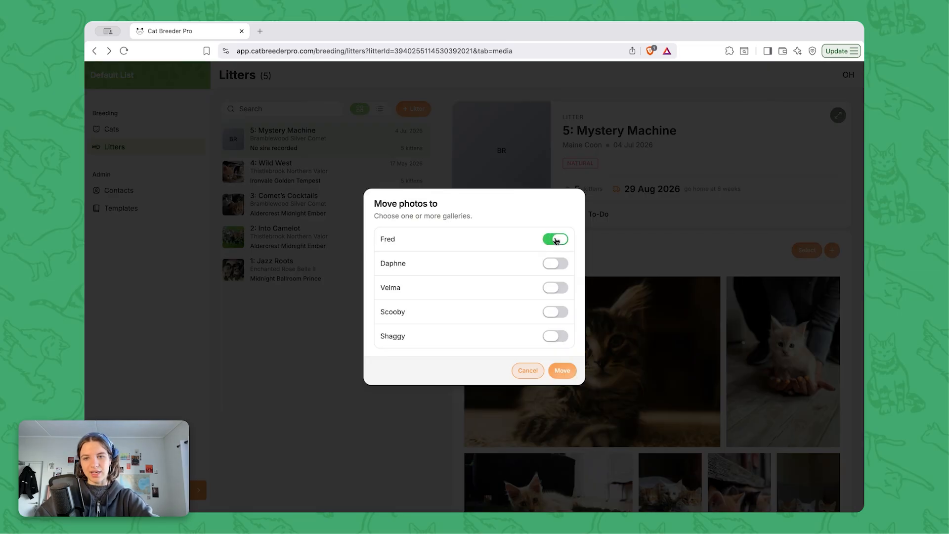
click(563, 371)
scroll(565, 381, down, 4)
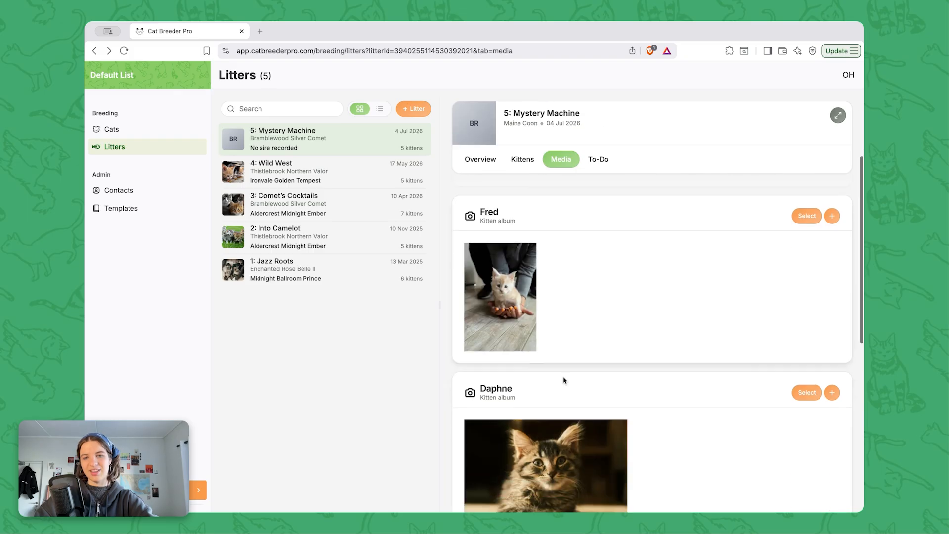
scroll(565, 381, up, 3)
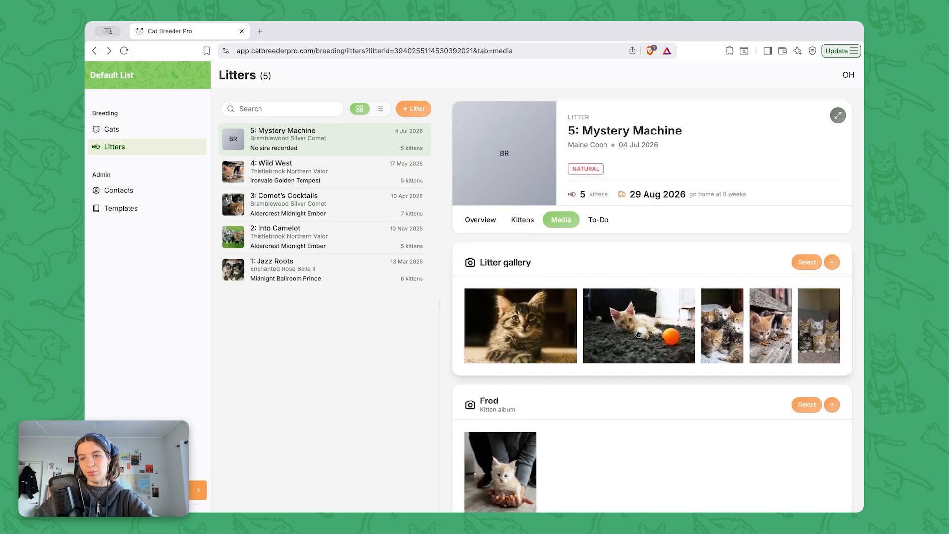
scroll(516, 434, down, 3)
scroll(521, 312, down, 3)
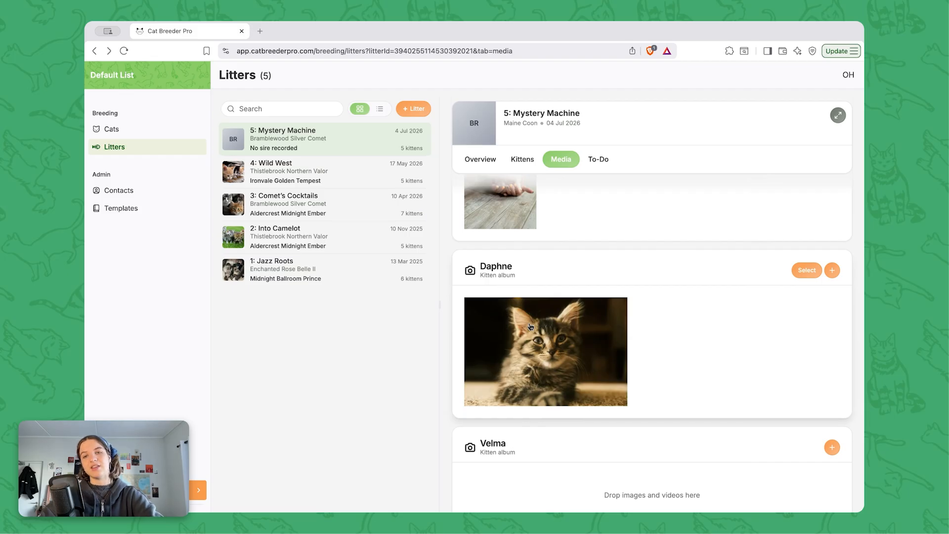
scroll(530, 327, up, 6)
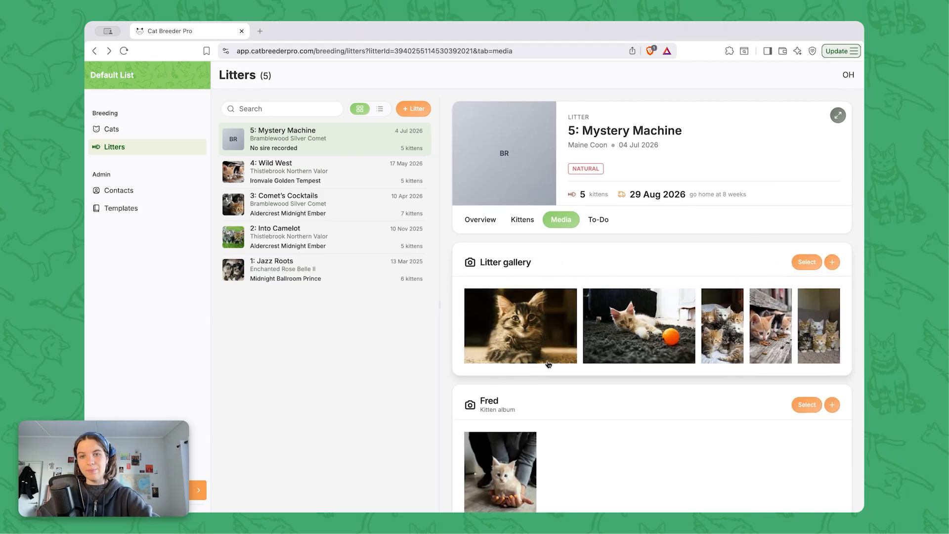
scroll(548, 365, down, 5)
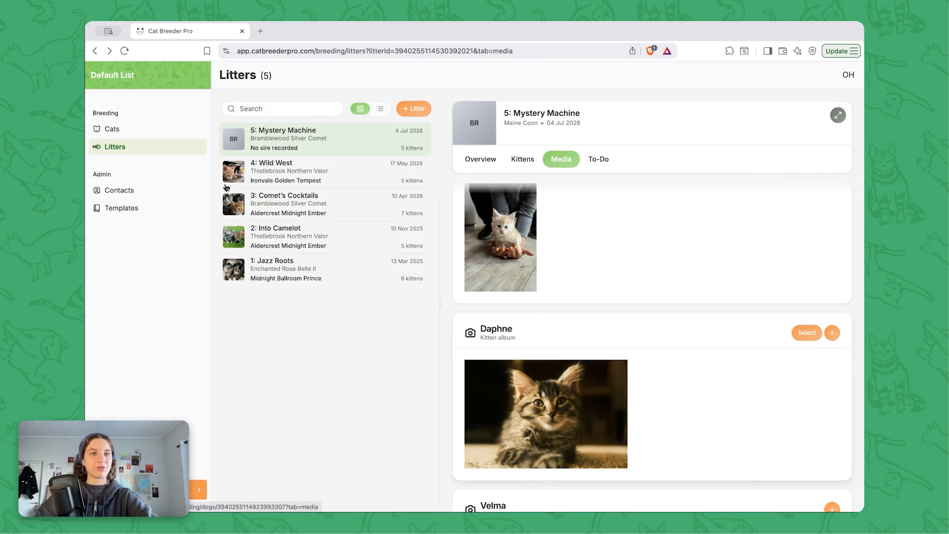
click(111, 128)
click(282, 109)
text(da)
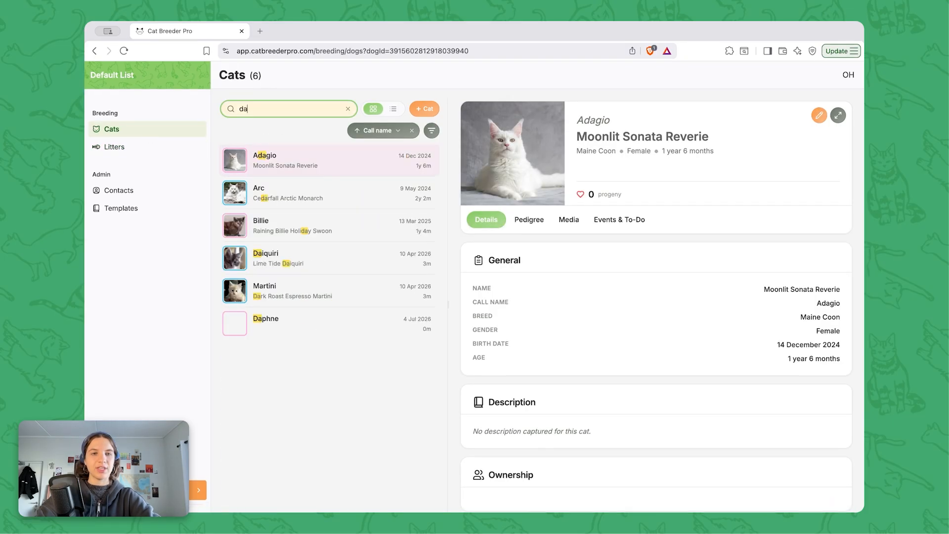
text(ph)
click(314, 168)
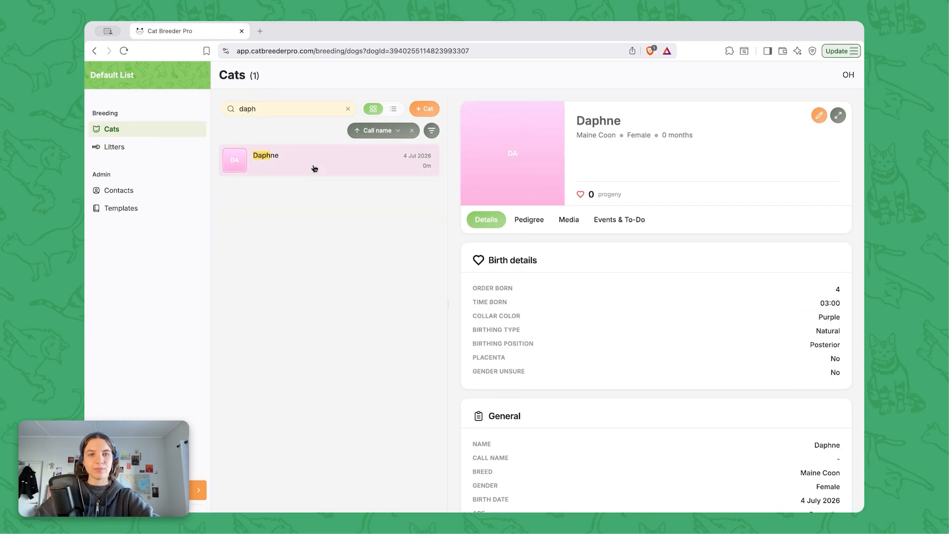
click(570, 221)
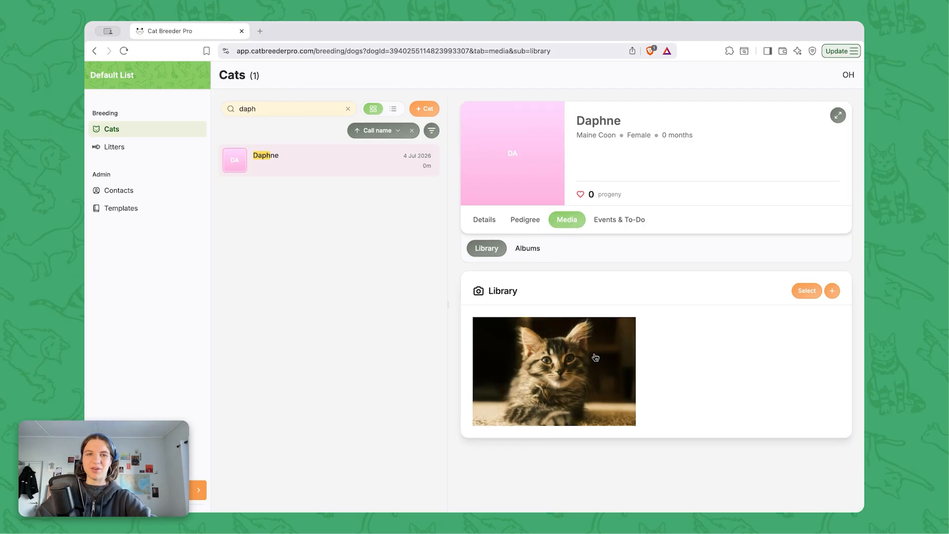
Load litter3.jpg from the computer's "originals" folder as the profile image of the litter "5: Mystery Machine".
click(151, 148)
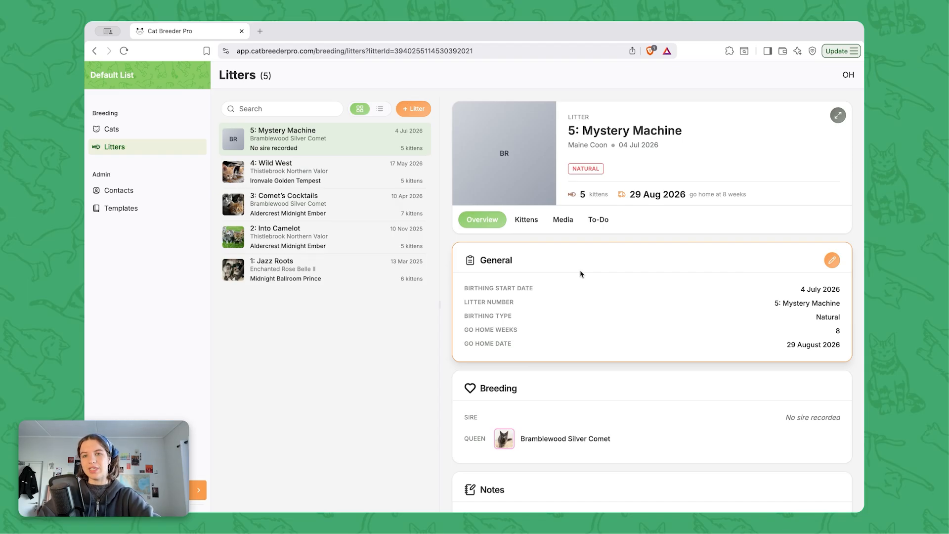
mouse_move(524, 152)
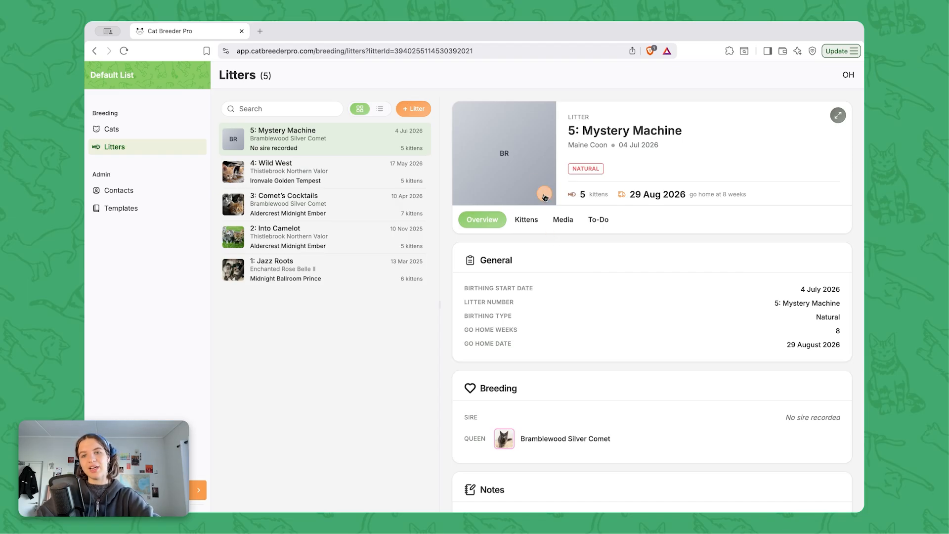
click(544, 194)
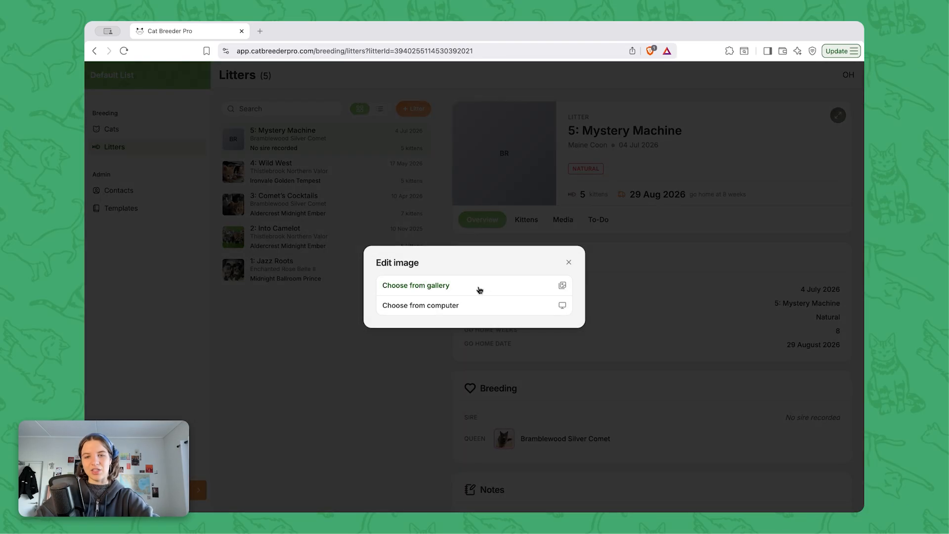
click(481, 305)
scroll(563, 310, down, 10)
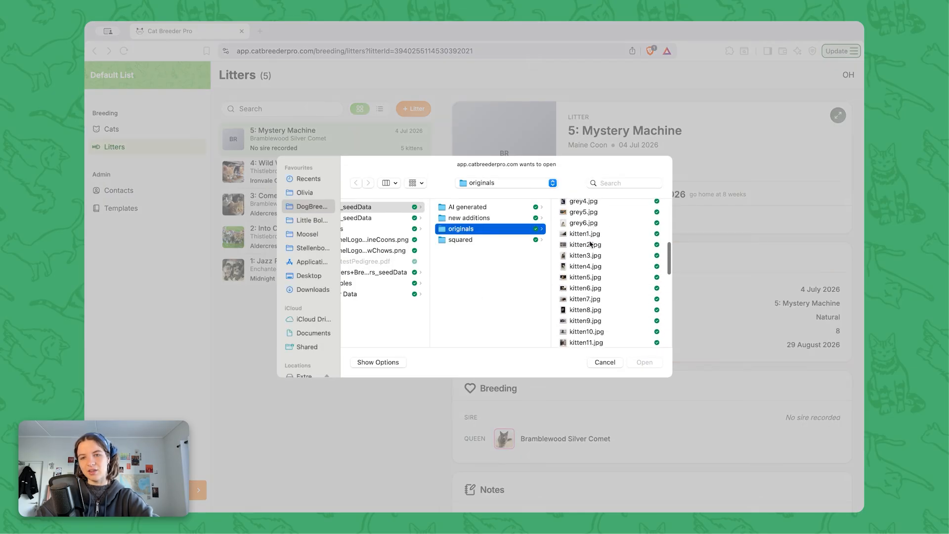
click(591, 245)
scroll(495, 239, down, 5)
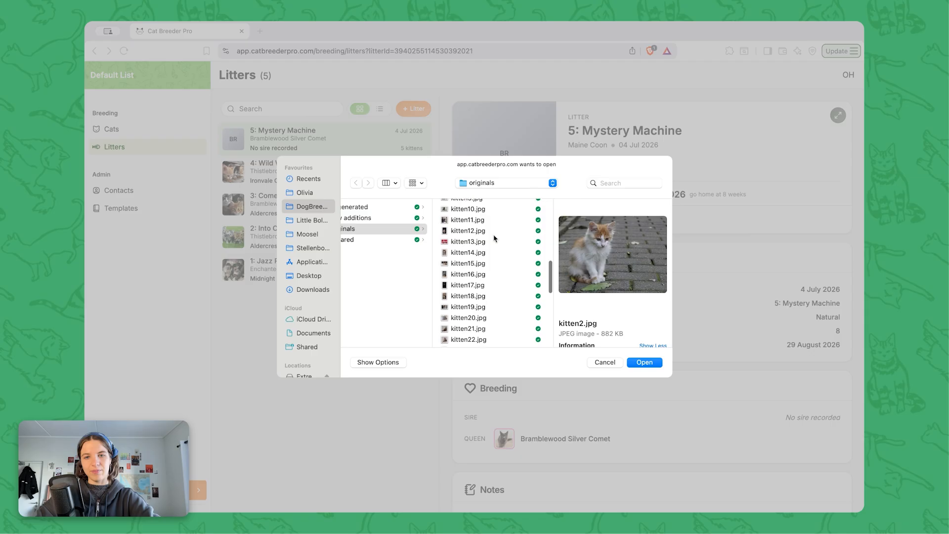
scroll(494, 238, down, 4)
click(474, 290)
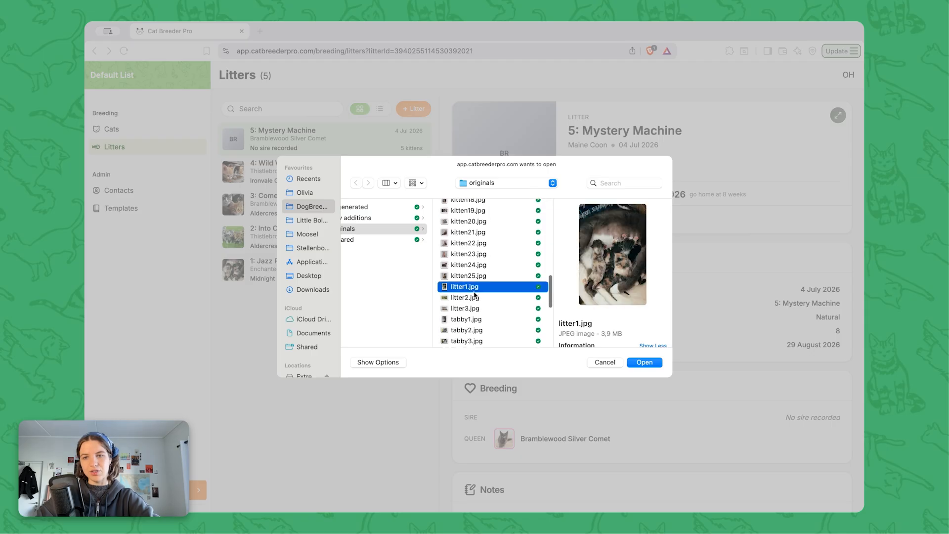
click(476, 298)
click(478, 312)
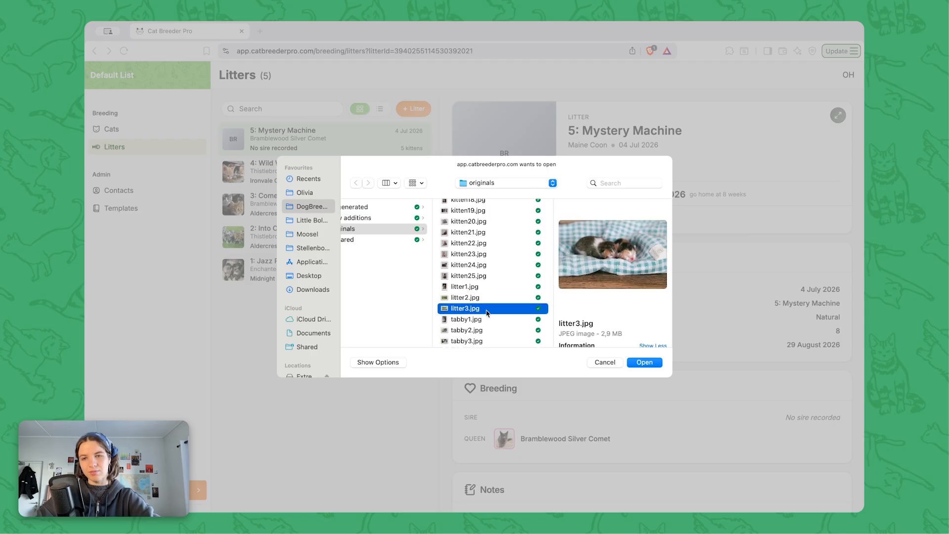
click(643, 363)
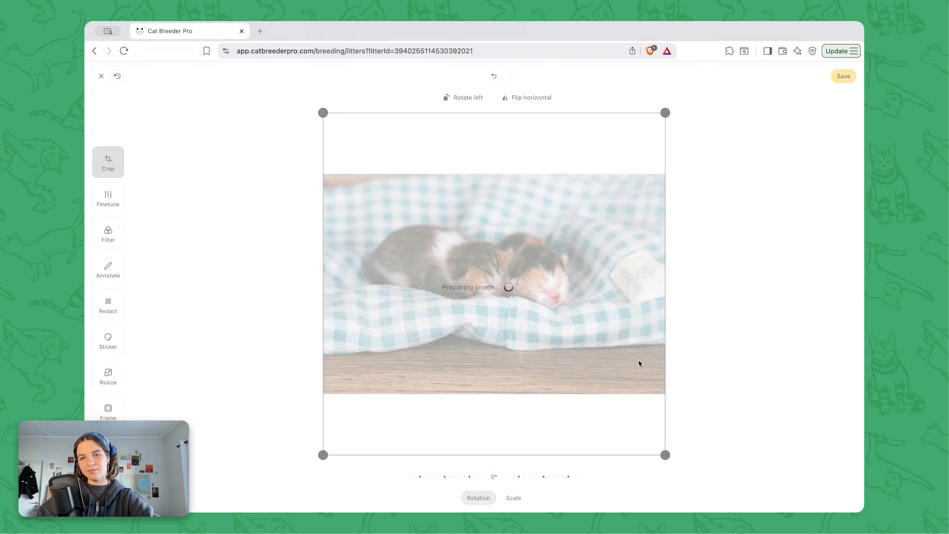
Crop the litter image to a smaller square around the two sleeping kittens and save it.
drag(666, 114, 615, 201)
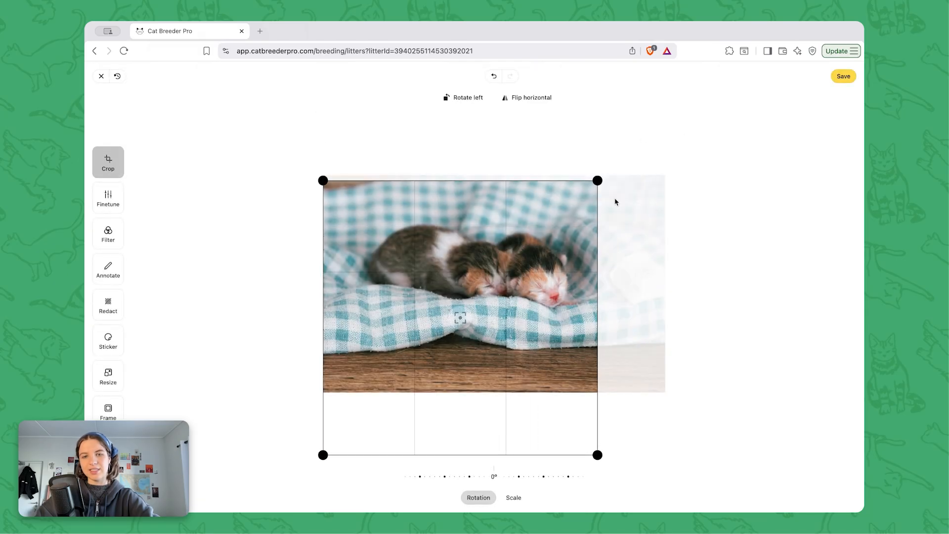
drag(324, 456, 335, 445)
click(844, 77)
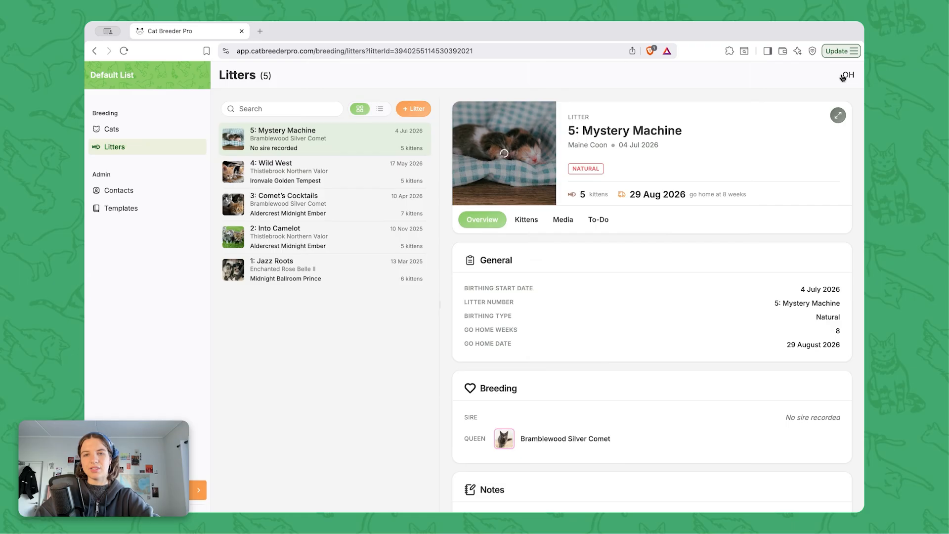